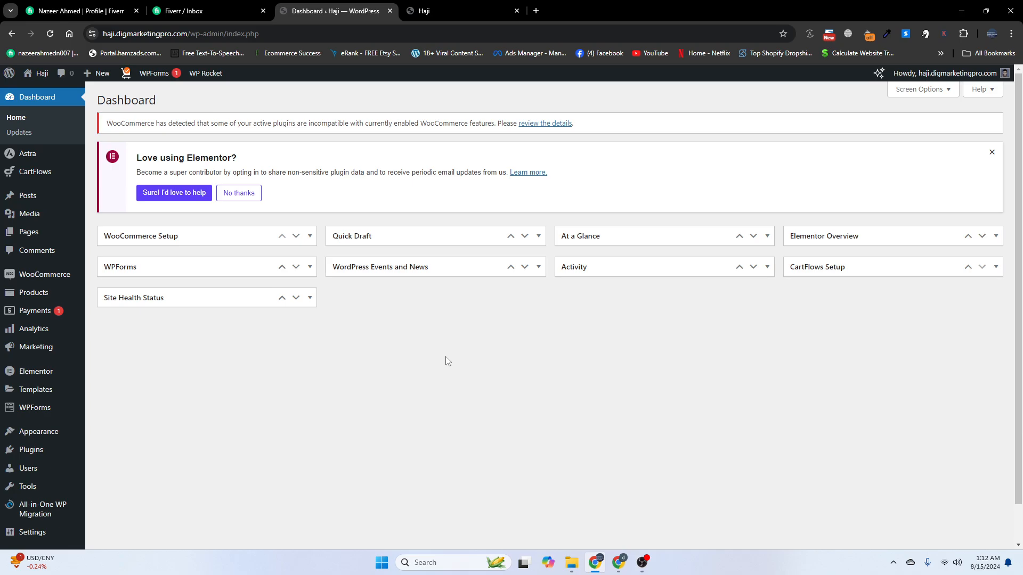
Open the live Haji site in a new browser tab and close the duplicate site tab
mouse_move(42, 74)
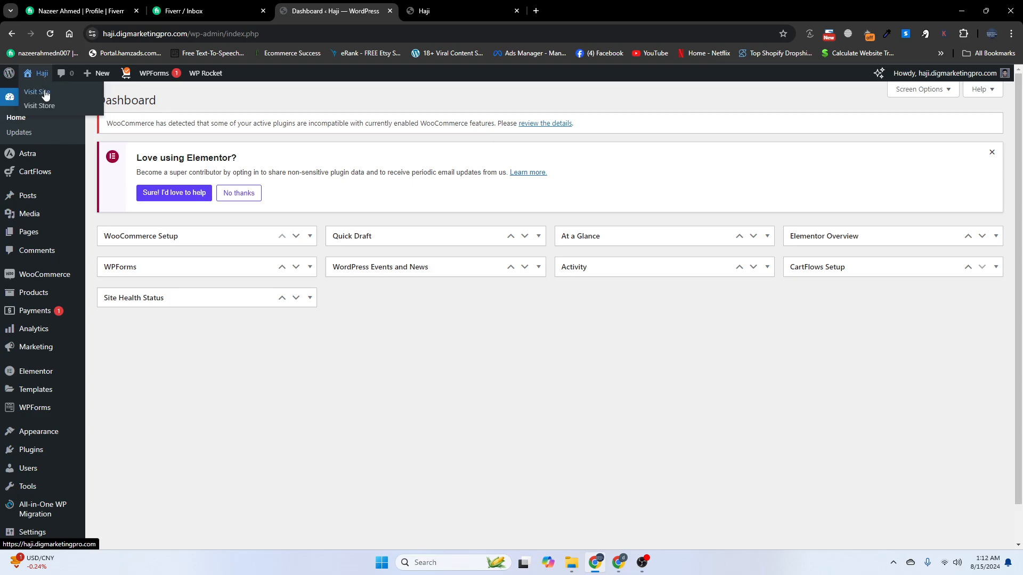
right_click(47, 96)
click(79, 104)
click(517, 11)
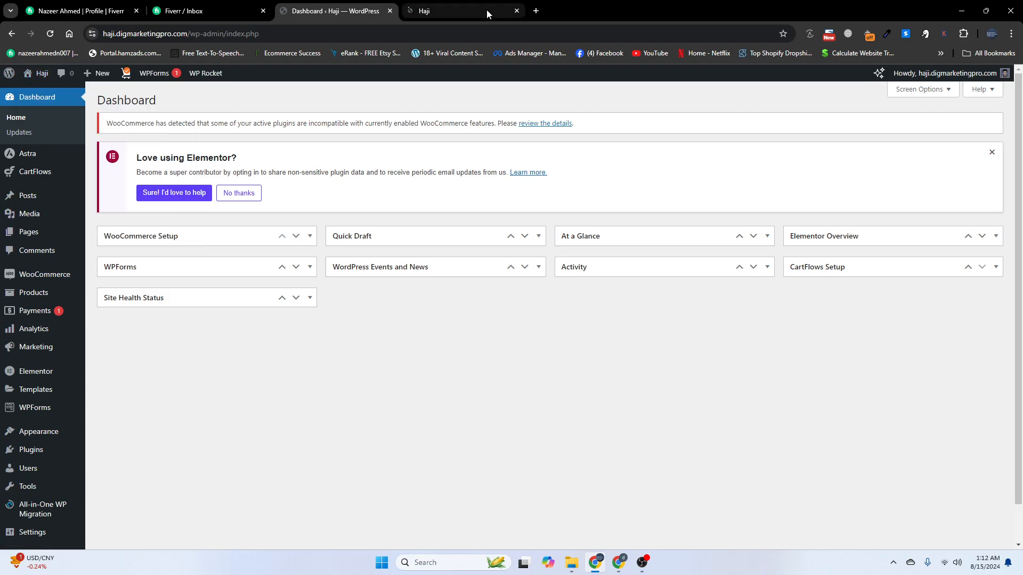
On the live homepage, open and close the cart side panel twice to check it
click(458, 7)
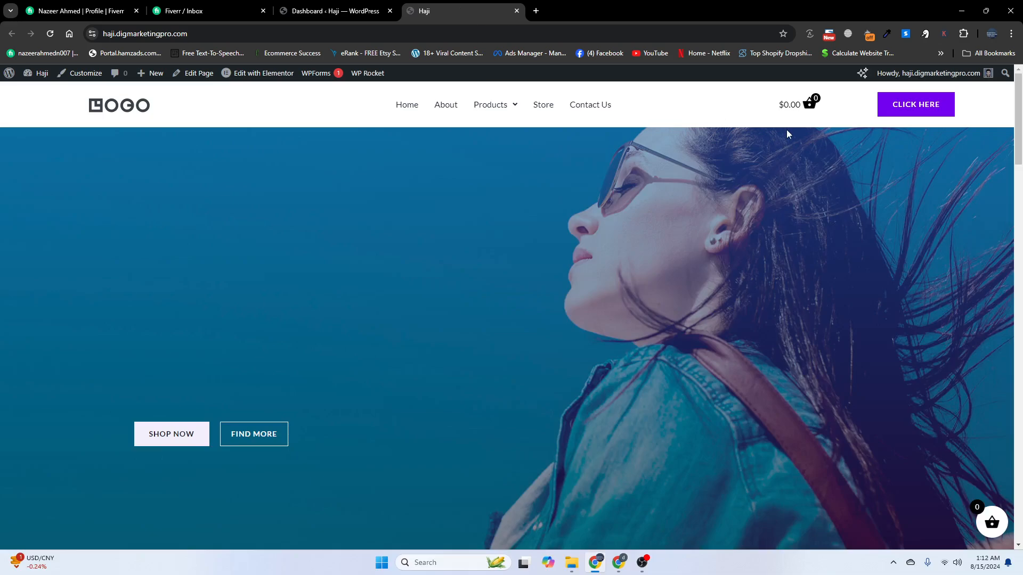
click(809, 105)
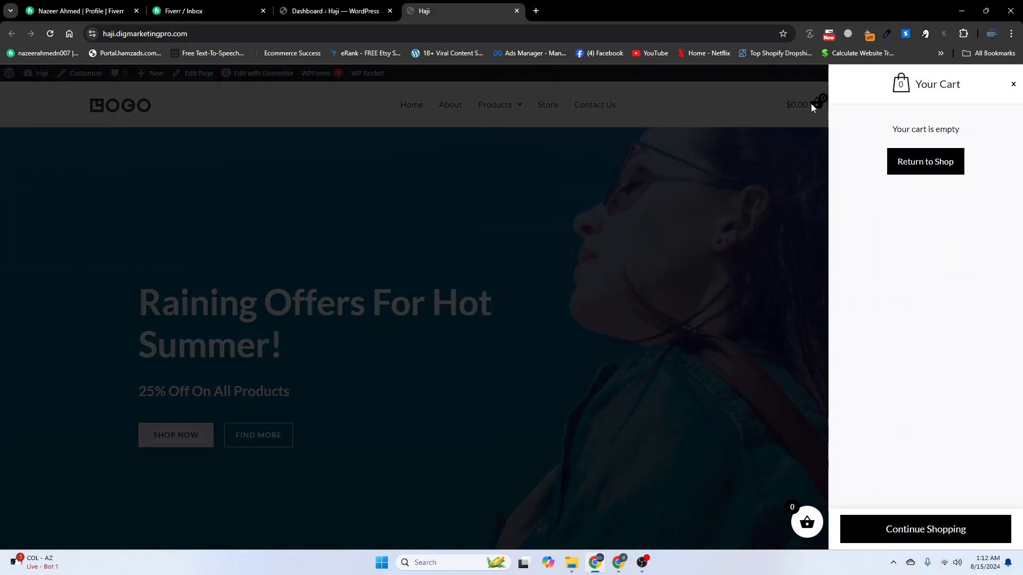
click(1014, 86)
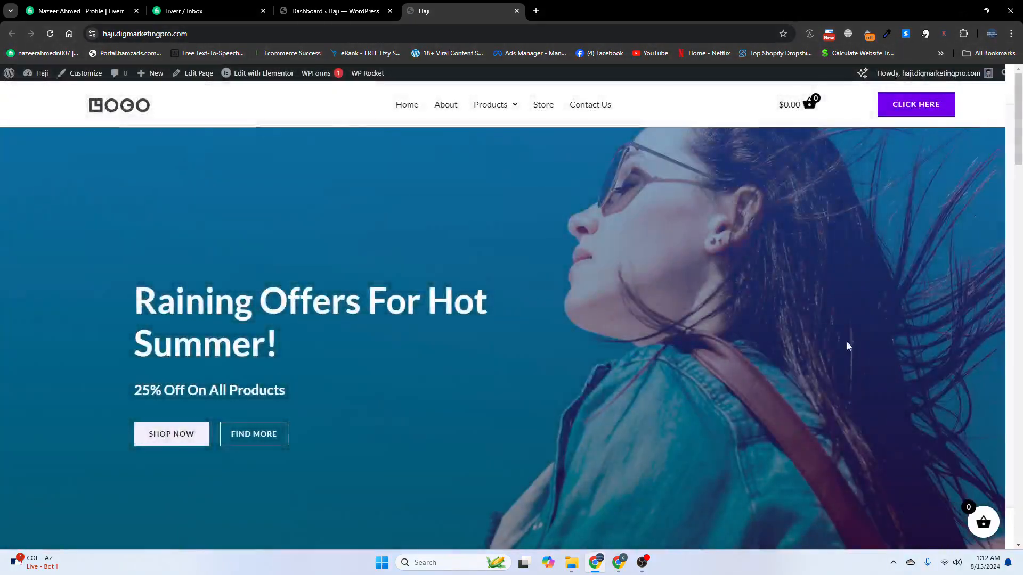
click(992, 526)
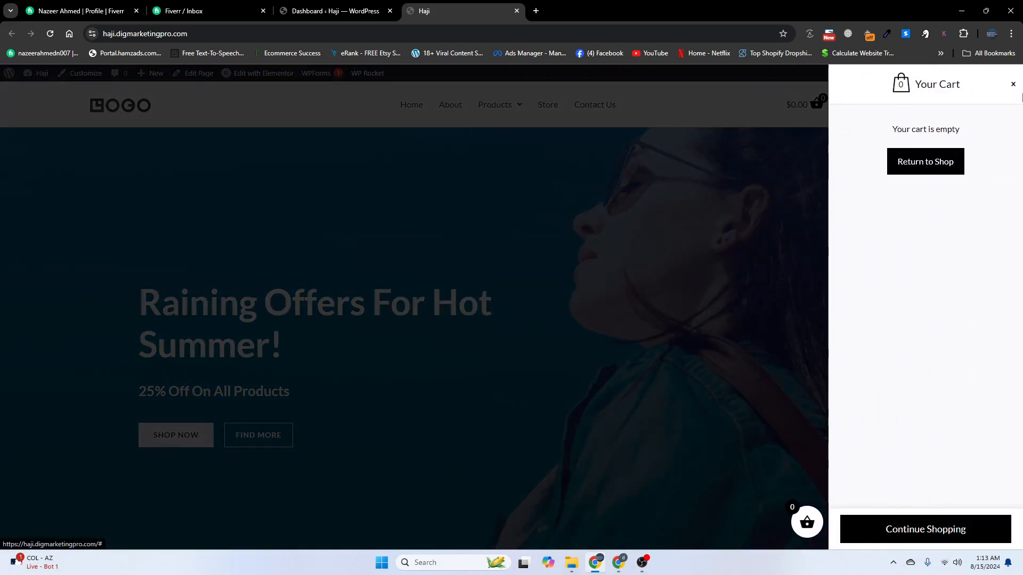
click(1013, 84)
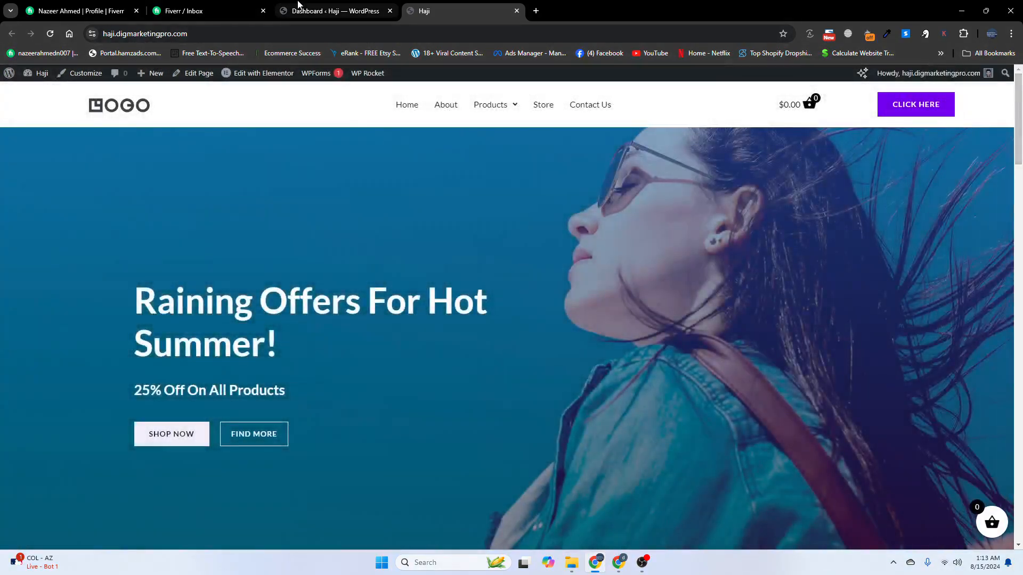
Preview the homepage at mobile width in DevTools to check the hamburger header, then close DevTools
click(331, 6)
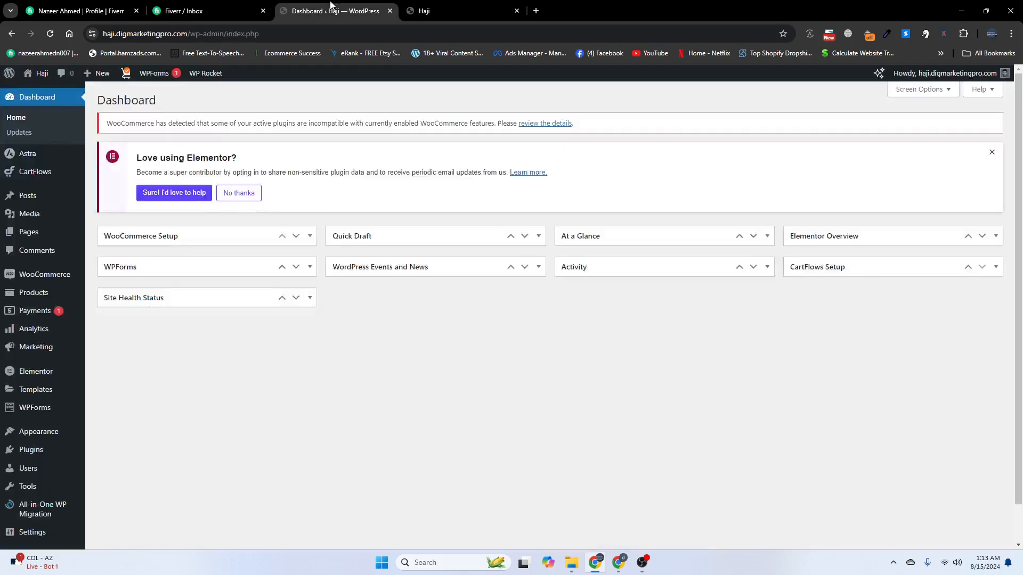
click(470, 9)
right_click(341, 102)
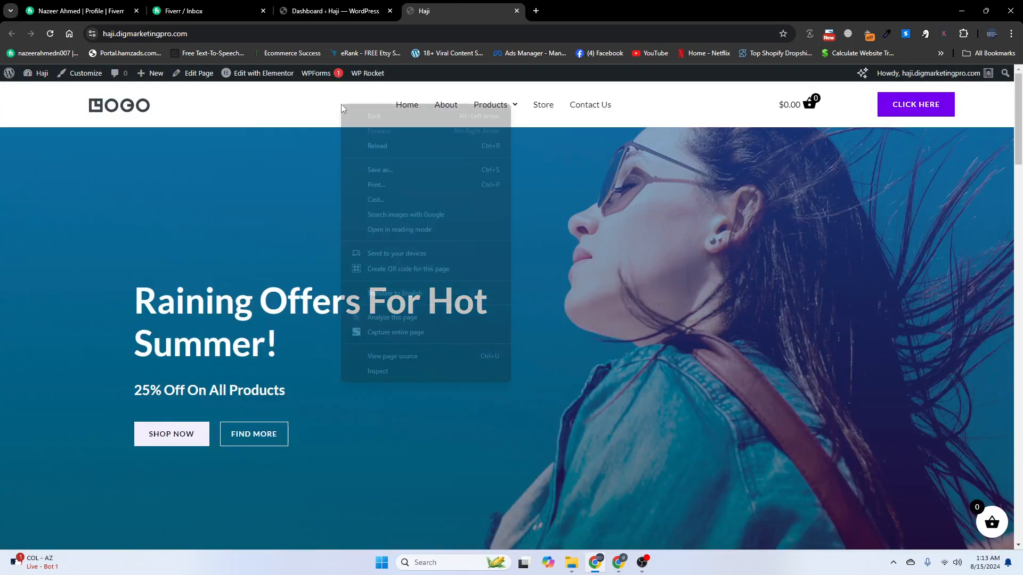
click(394, 371)
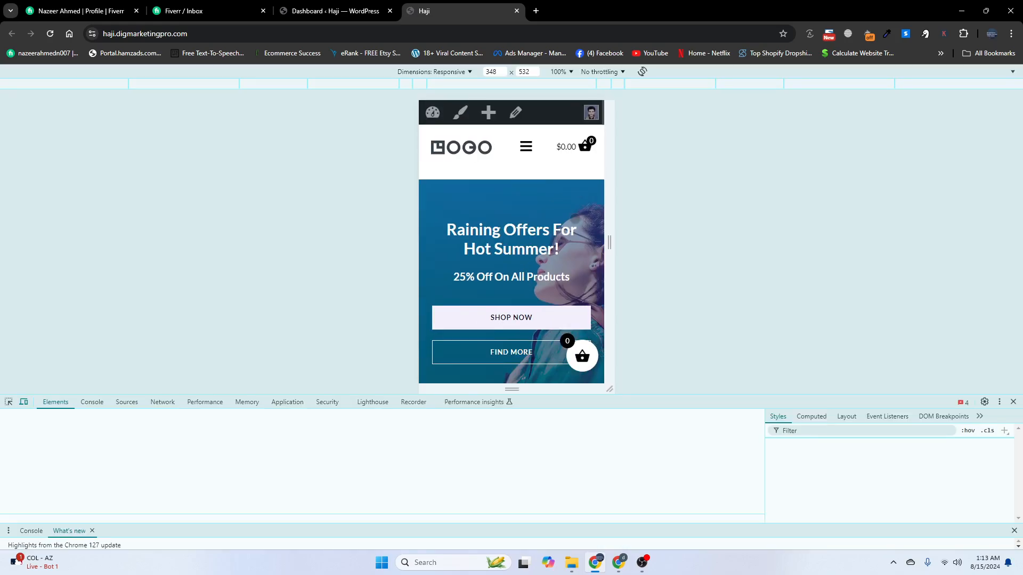
mouse_move(610, 243)
mouse_down()
mouse_move(715, 246)
mouse_move(622, 248)
mouse_move(619, 258)
mouse_up()
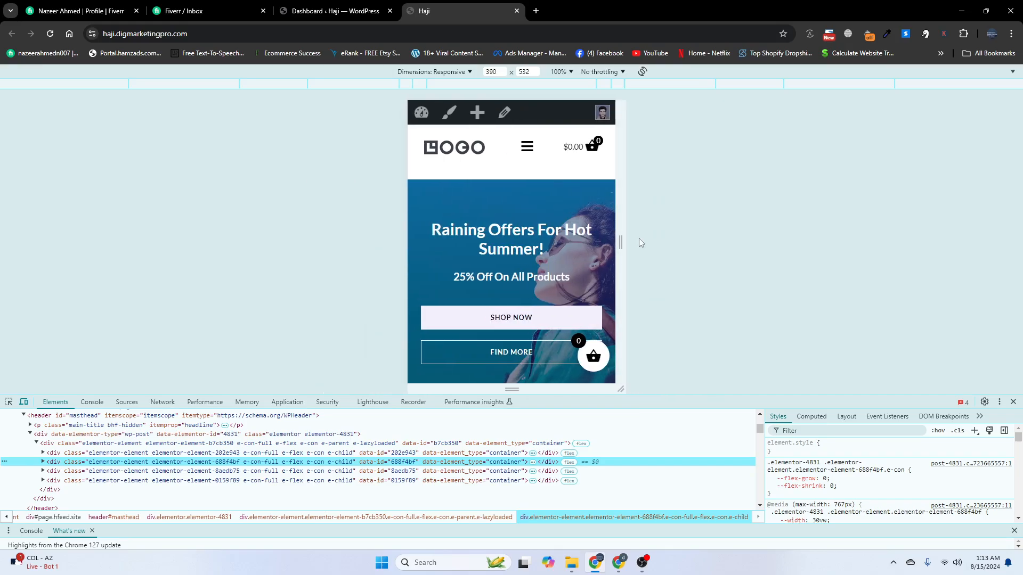
key(F12)
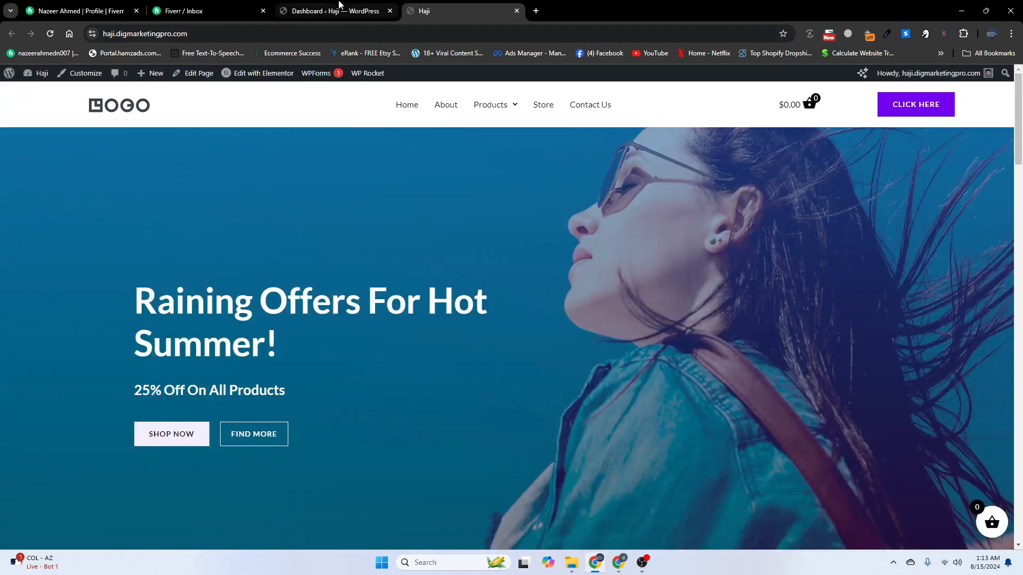
Search the plugin directory for 'sidebar' to find Side Cart WooCommerce, then view Installed Plugins
click(315, 6)
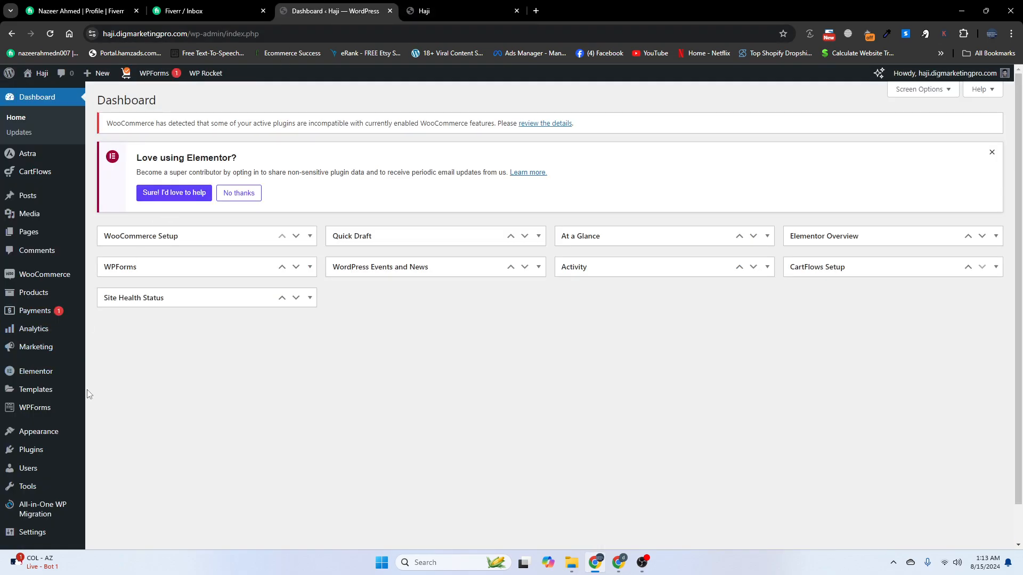
mouse_move(45, 450)
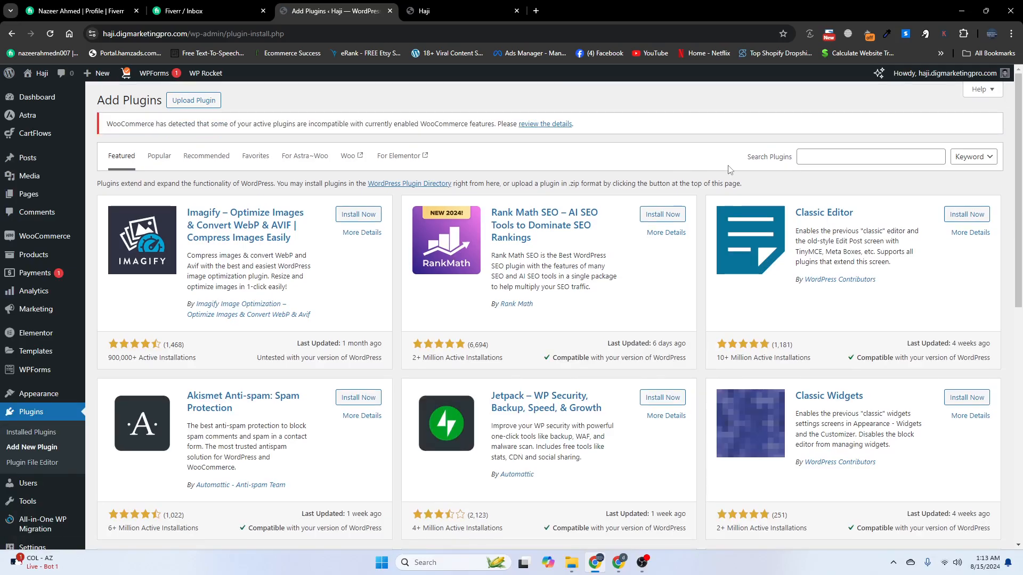
click(817, 155)
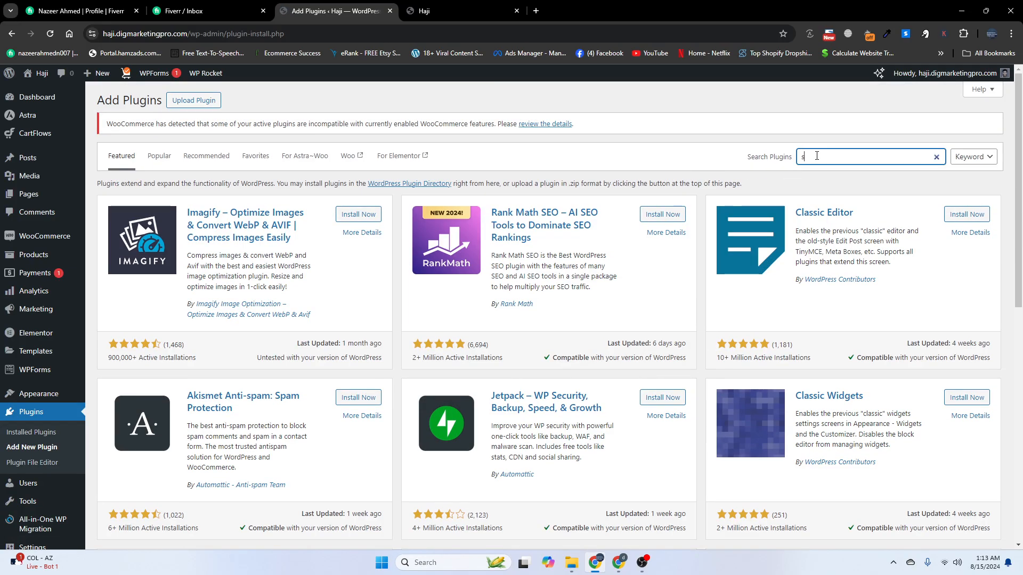
text(sidebart)
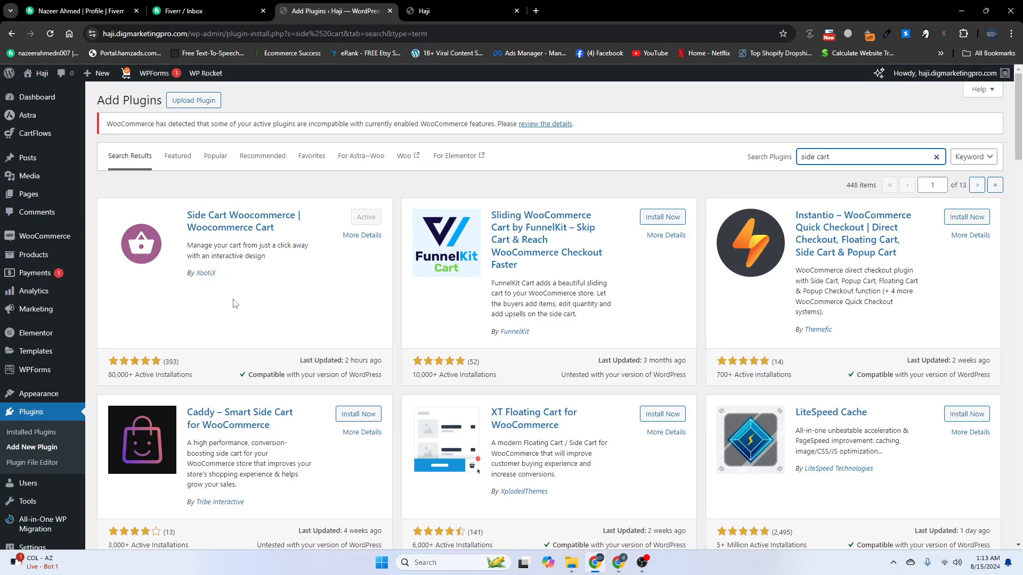
click(46, 421)
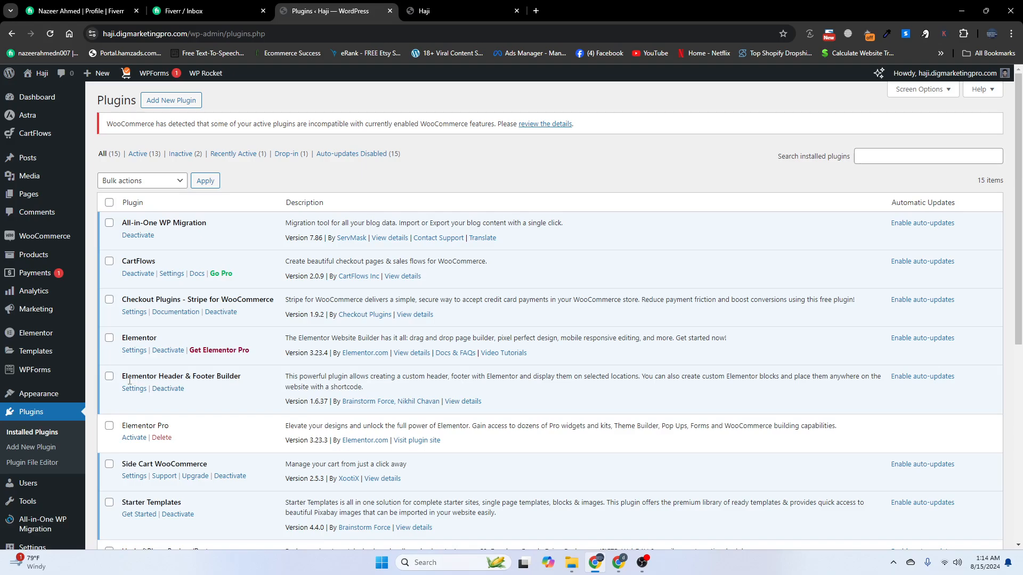
Open Elementor Header & Footer Builder's Add New page in a new tab and close the old tab
scroll(130, 380, down, 1)
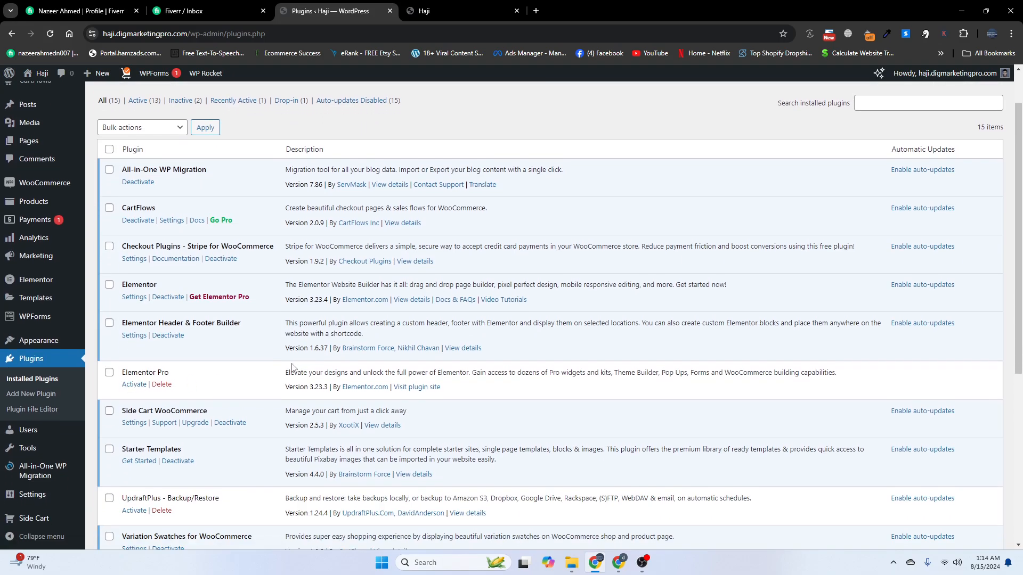
mouse_move(53, 341)
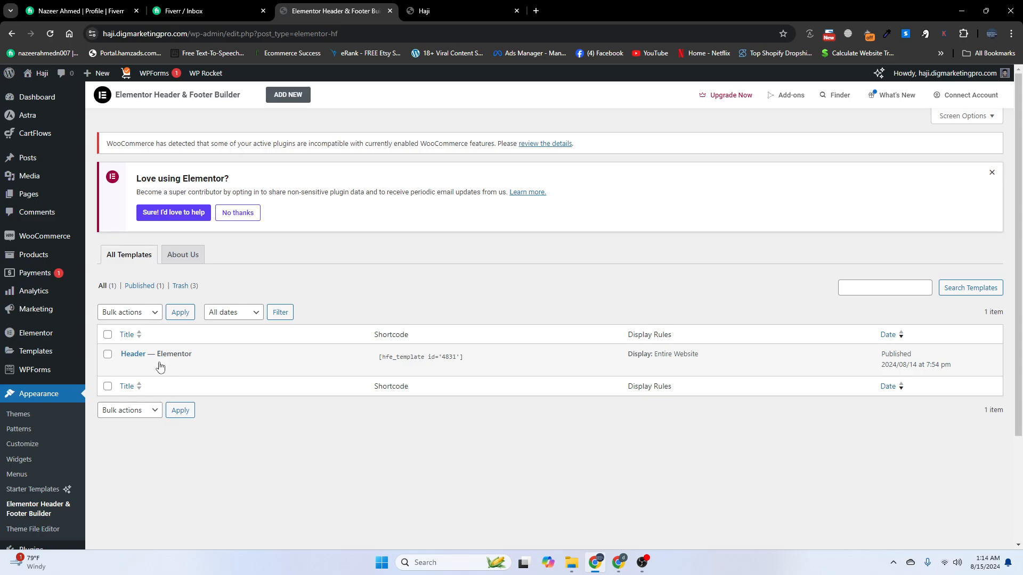
mouse_move(129, 374)
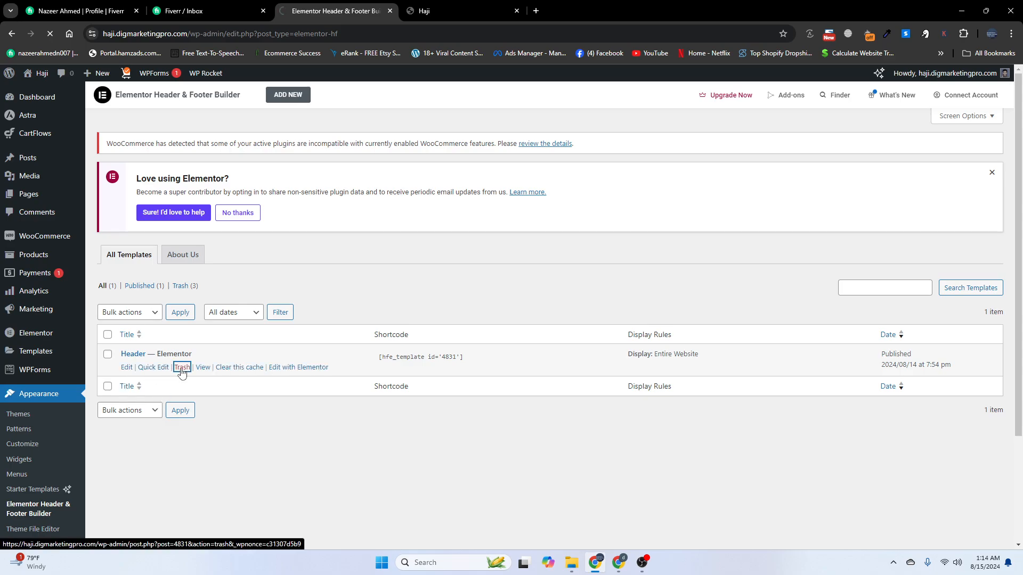
right_click(292, 103)
click(314, 108)
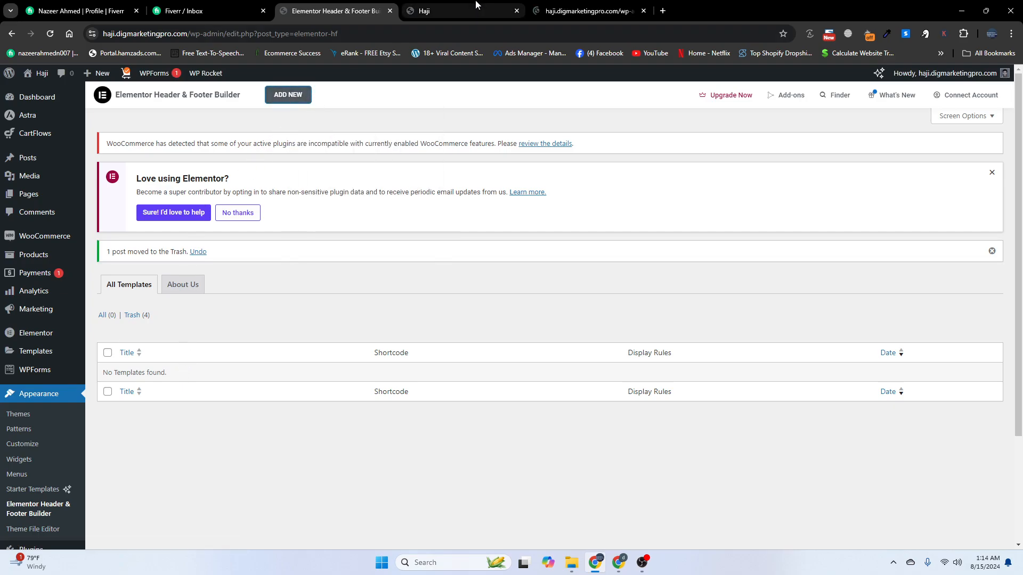
click(516, 11)
click(456, 10)
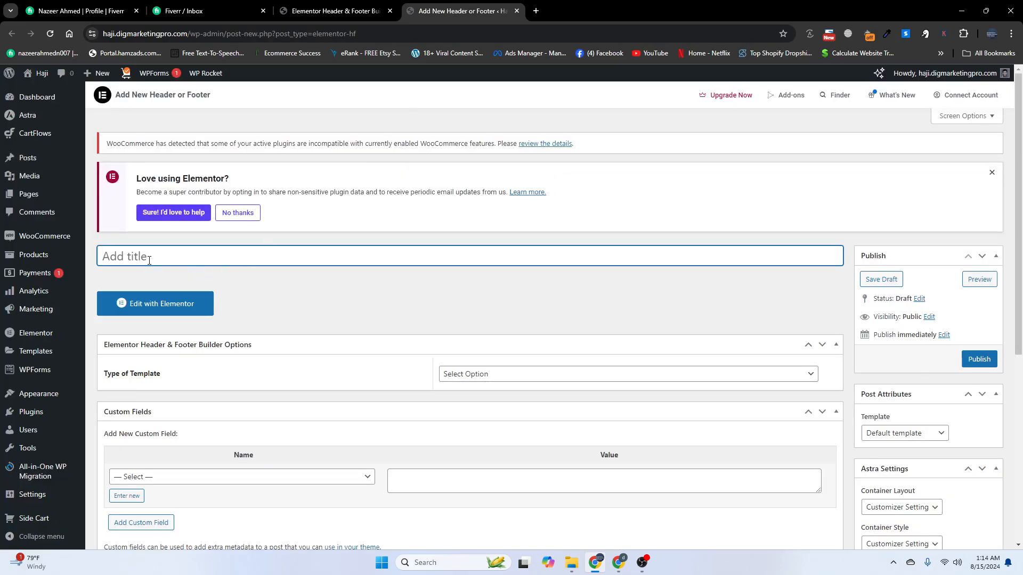
Title the template 'Header', make it a Header type shown on the Entire Website, and publish
text(Header)
scroll(153, 265, down, 2)
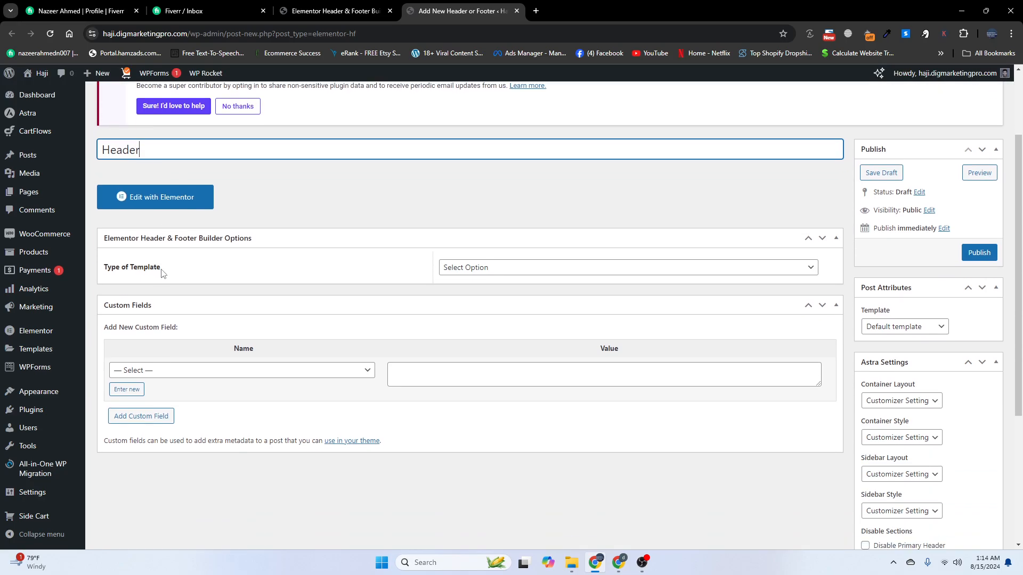
click(474, 273)
click(471, 291)
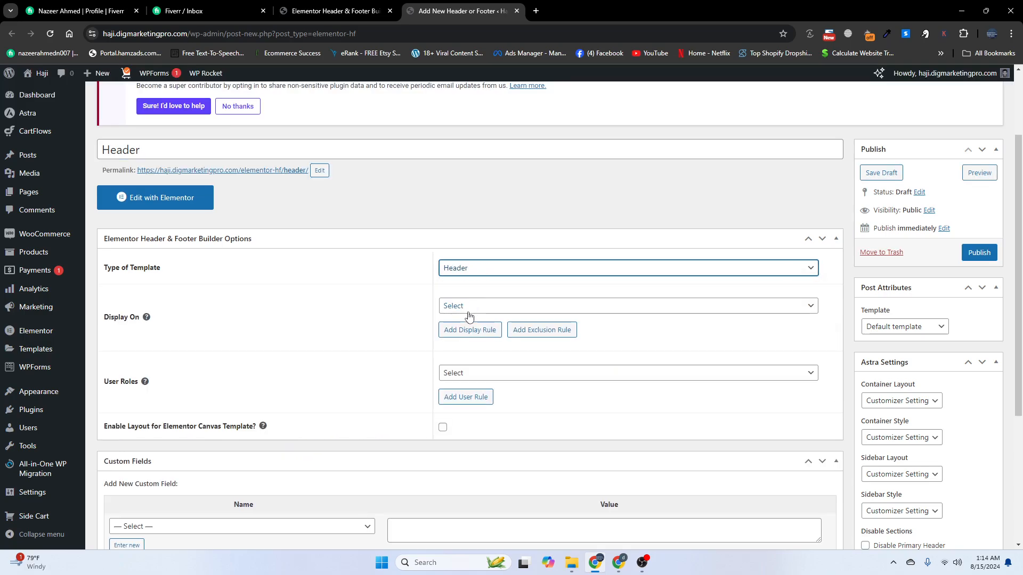
click(468, 311)
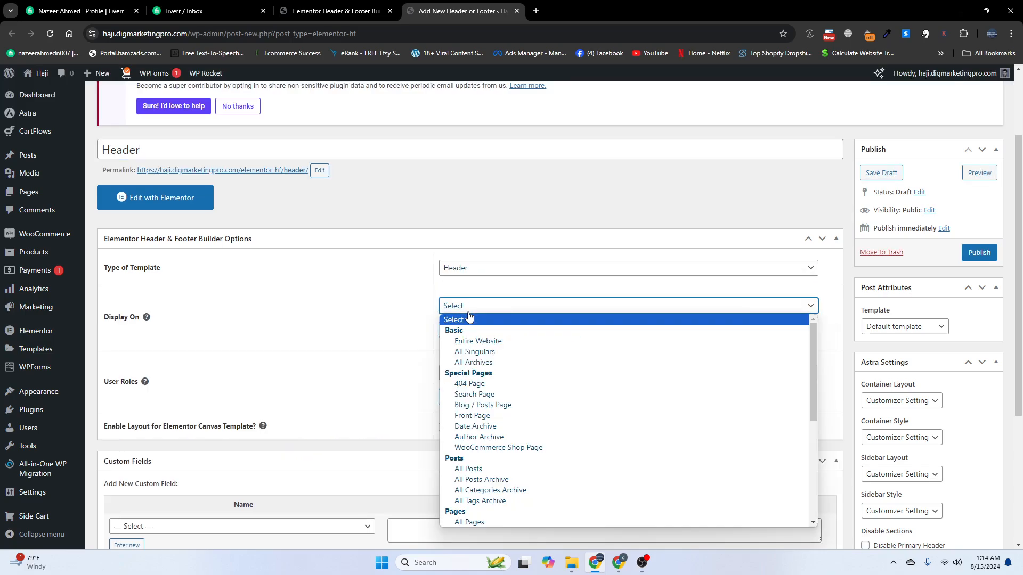
click(472, 342)
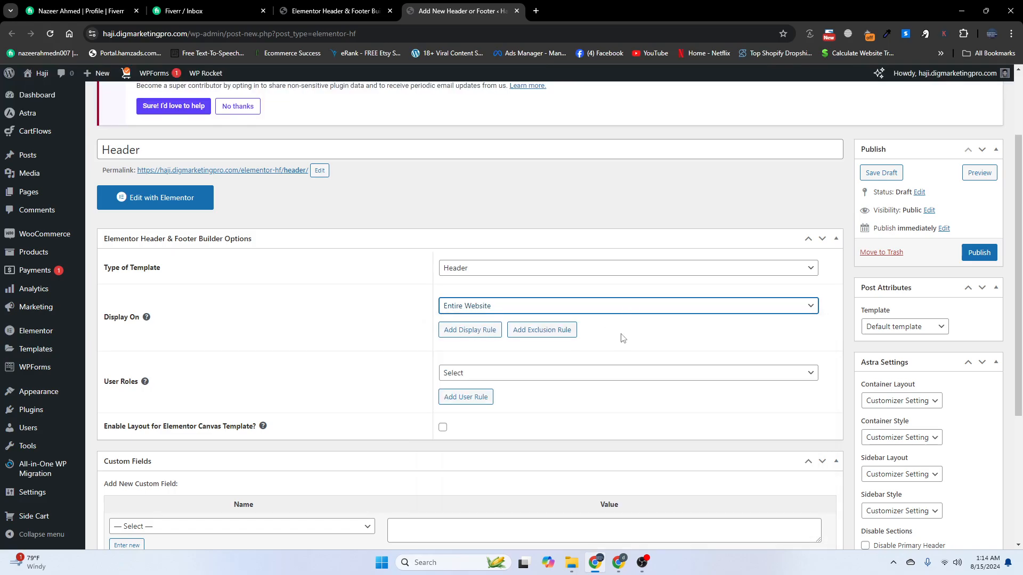
click(970, 258)
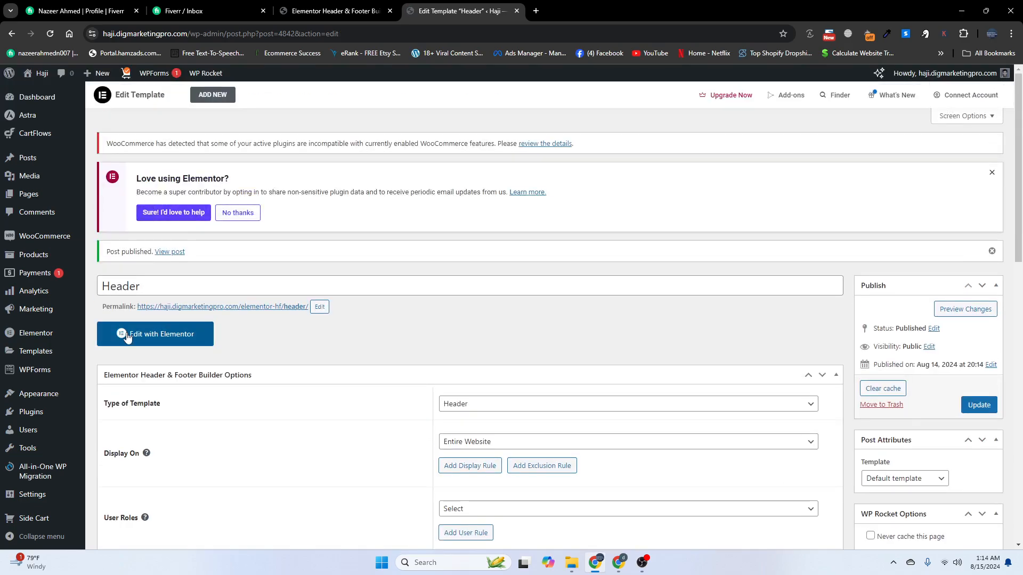
Open the Header template in Elementor and add a three-column Flexbox container
click(127, 336)
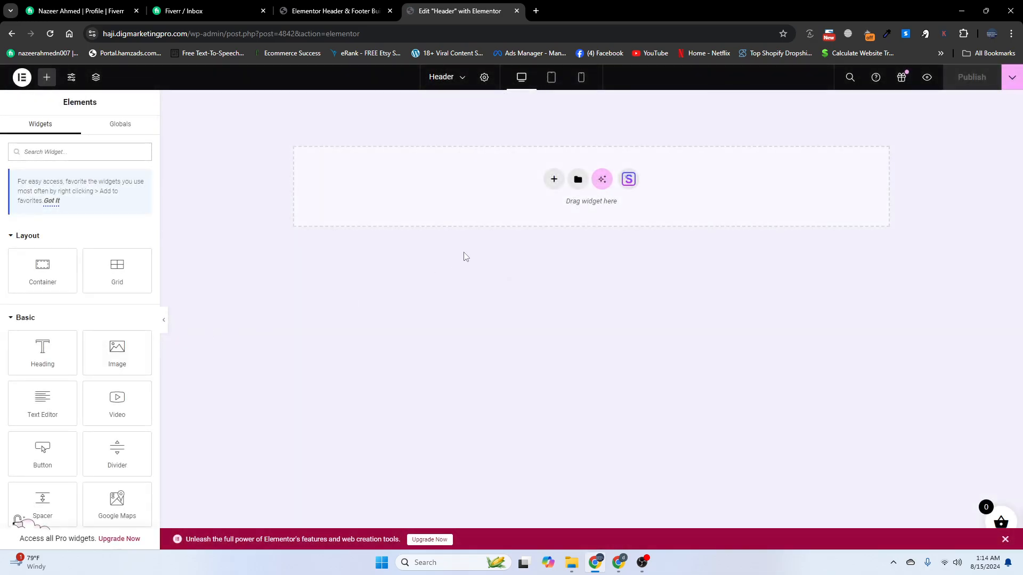
click(554, 179)
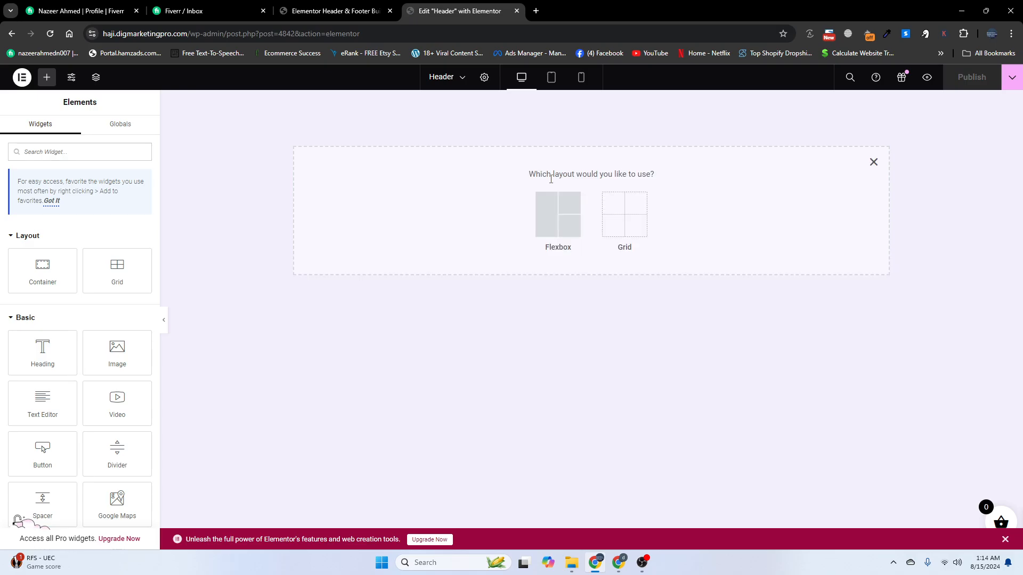
click(549, 217)
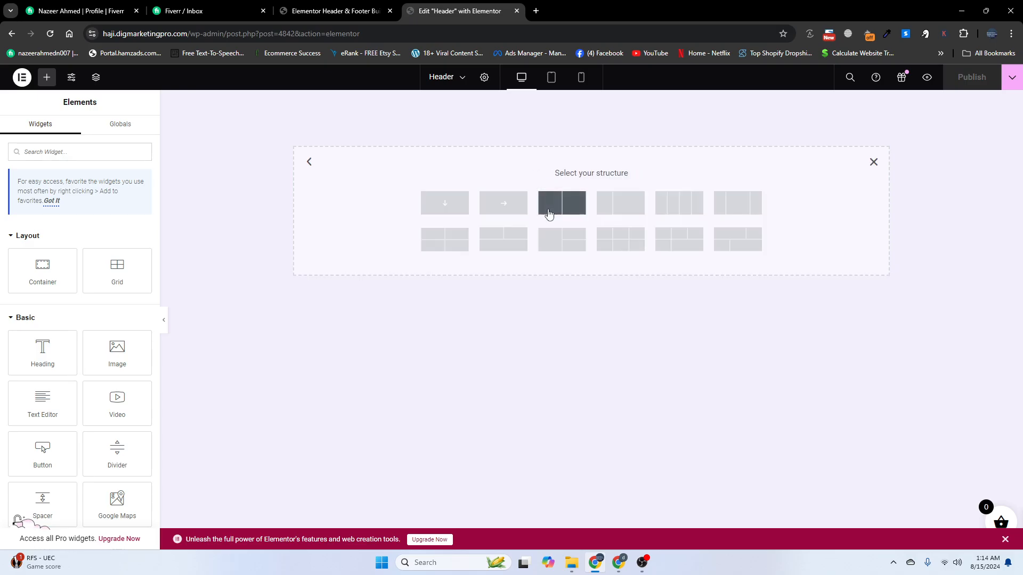
click(733, 207)
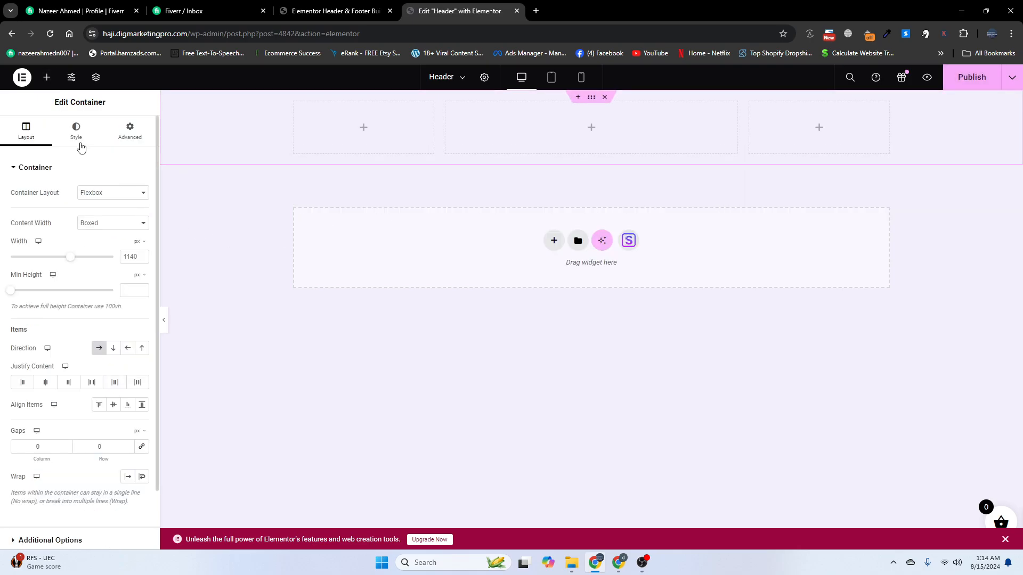
Place an Image, a Navigation Menu and a Button widget in the left, middle and right columns
click(47, 80)
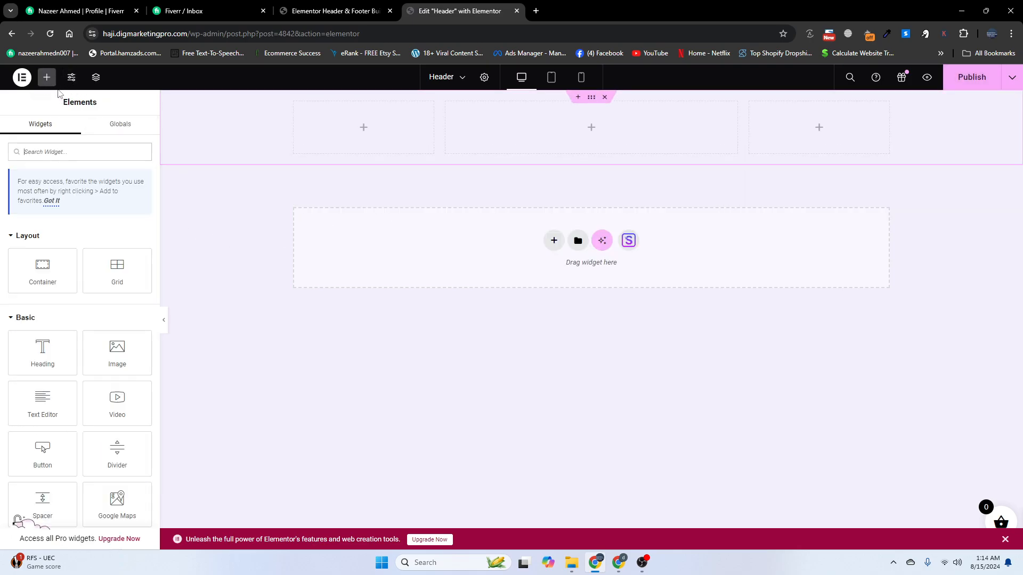
drag(110, 356, 318, 148)
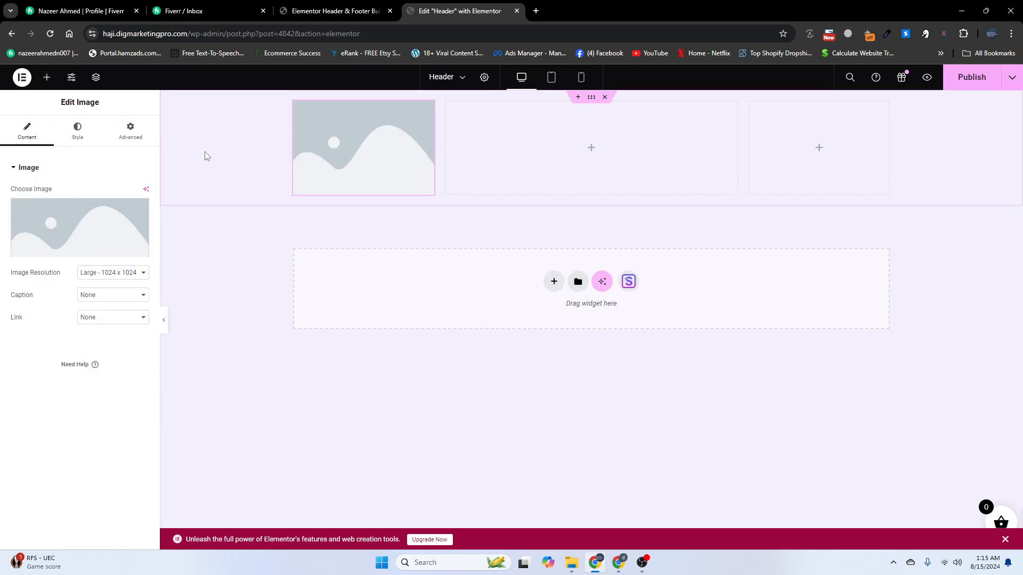
click(47, 78)
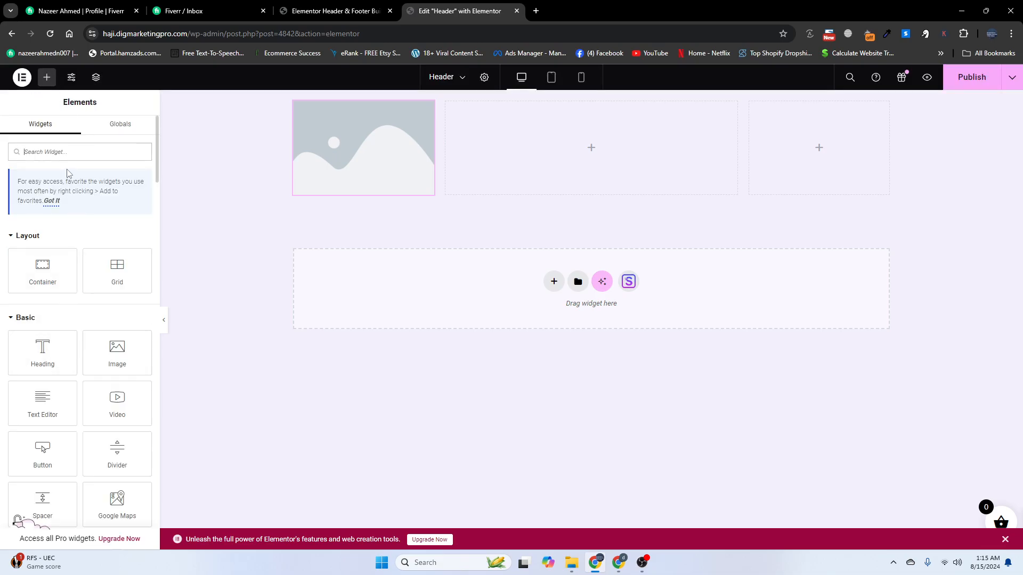
text(menu)
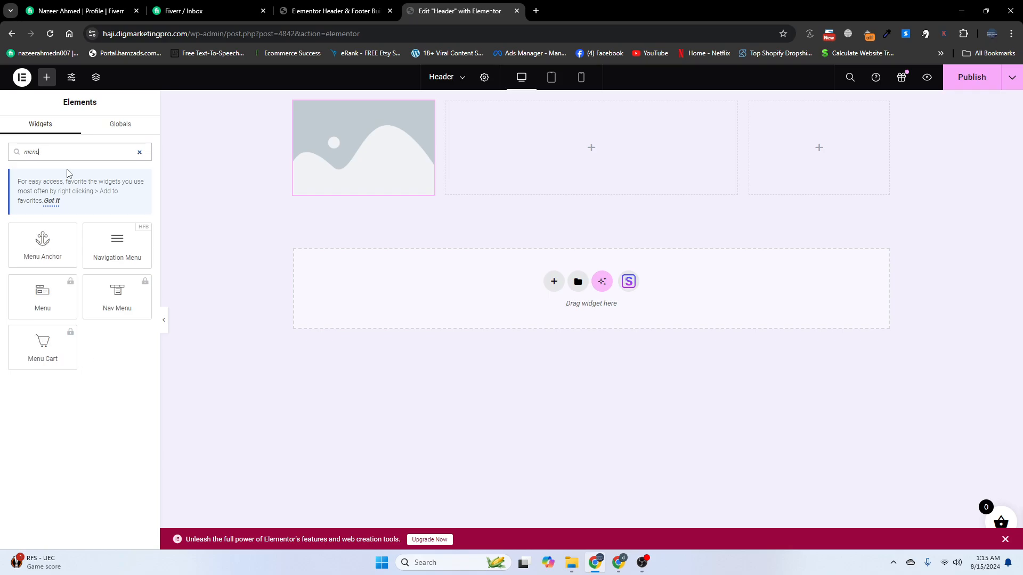
drag(101, 238, 477, 157)
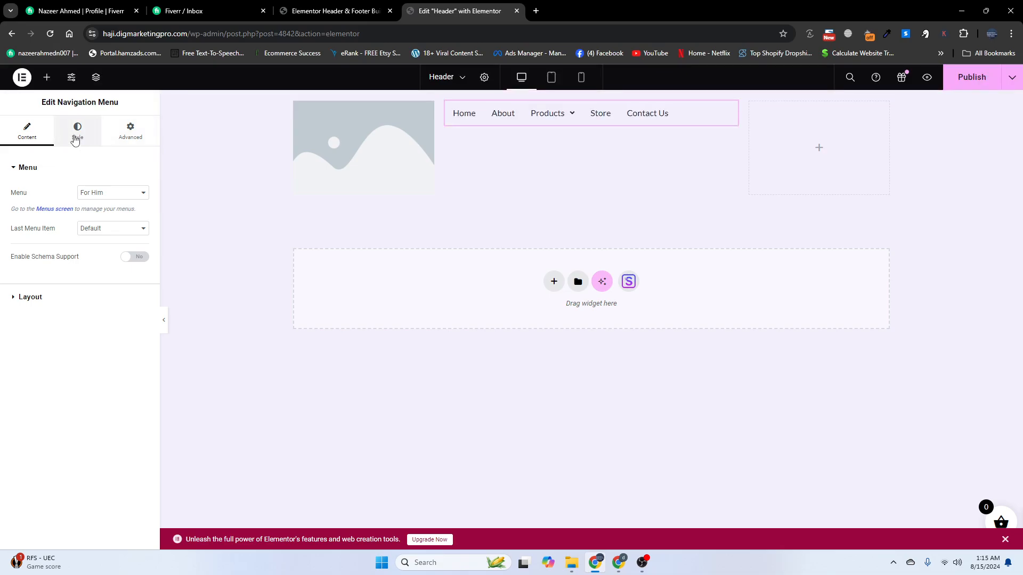
click(48, 83)
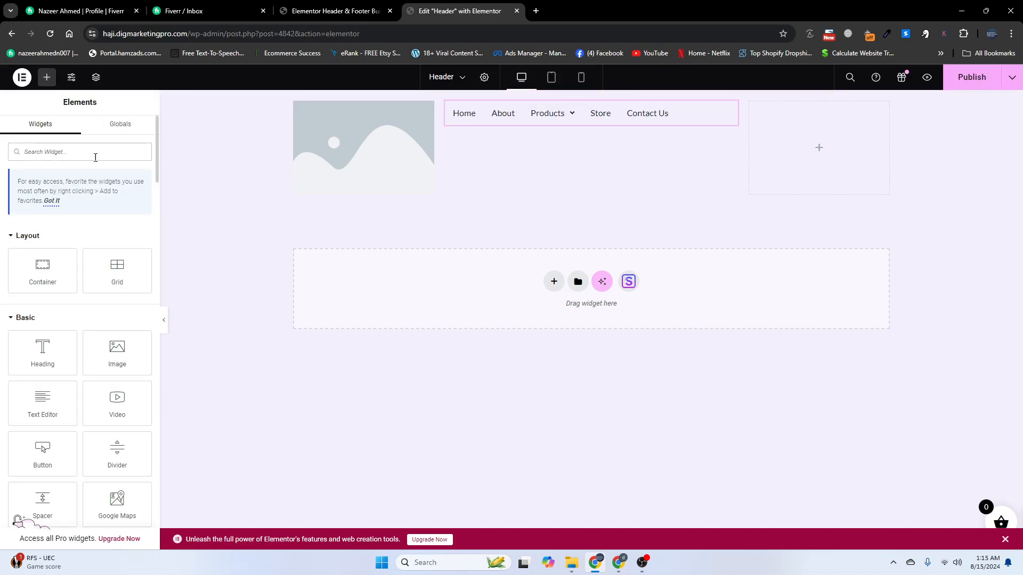
text(butt)
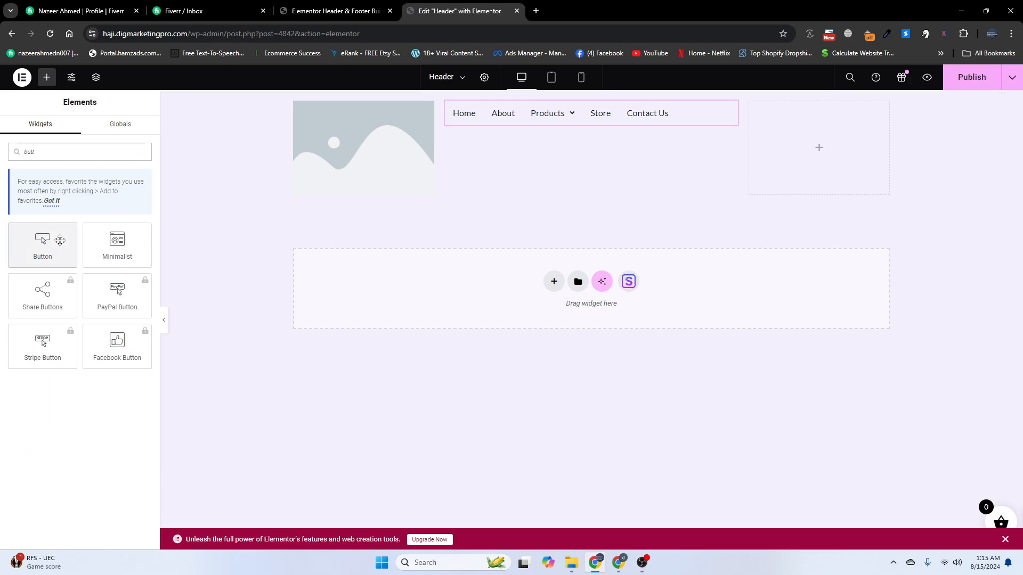
drag(42, 242, 828, 132)
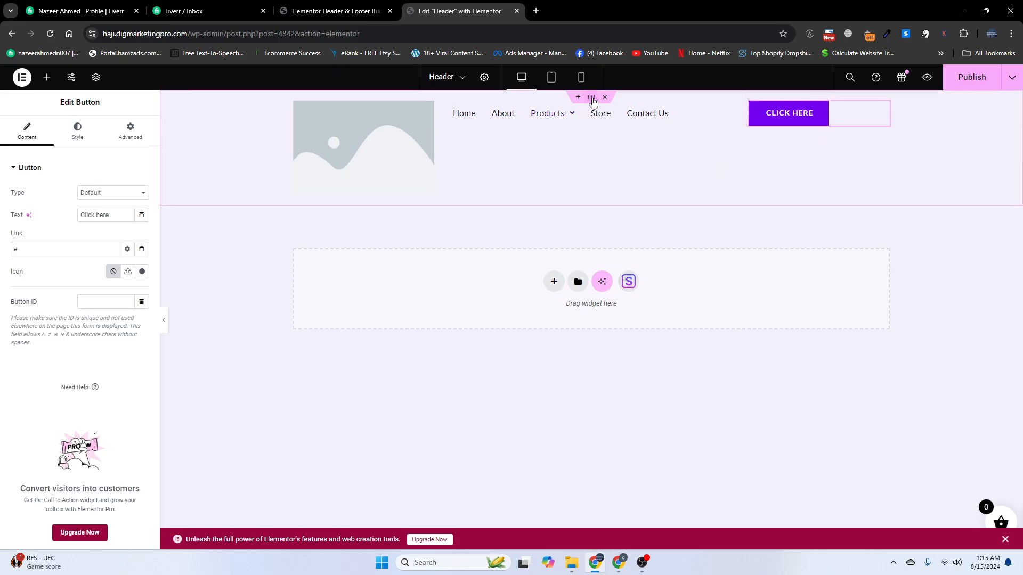
Set the header container to Full Width with a classic #FFFFFF background colour
click(591, 98)
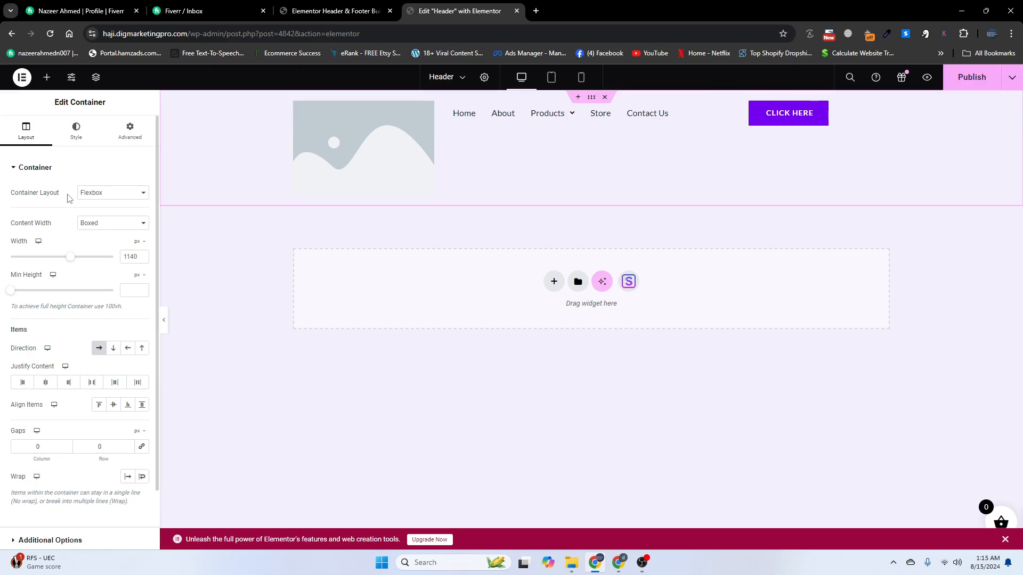
click(94, 228)
click(100, 240)
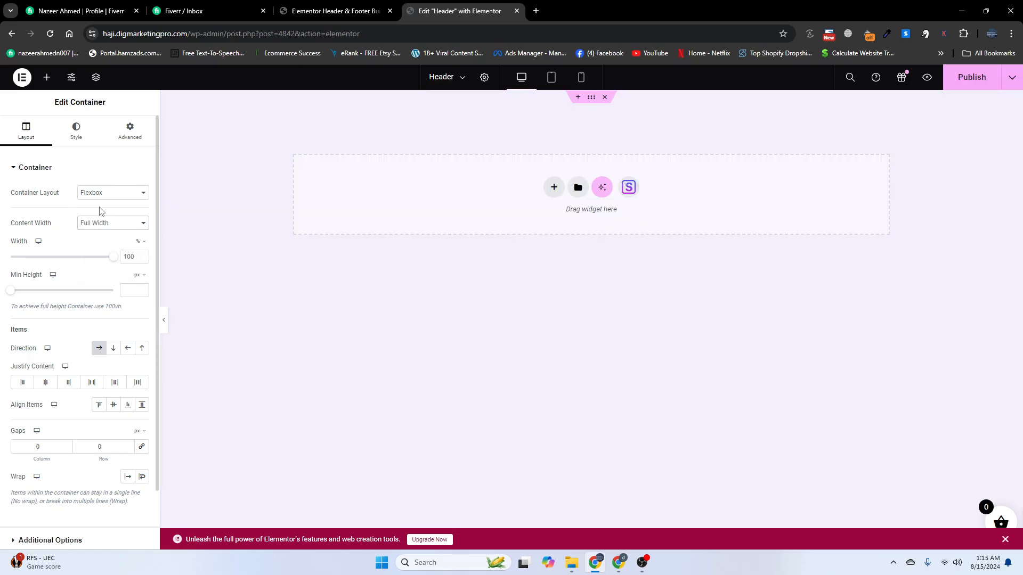
click(80, 136)
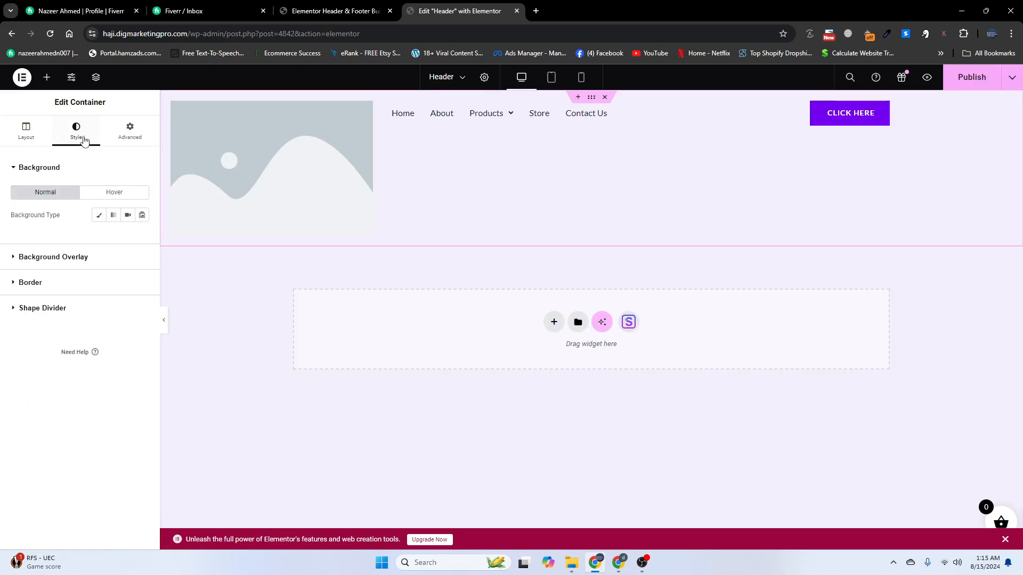
click(99, 217)
click(142, 237)
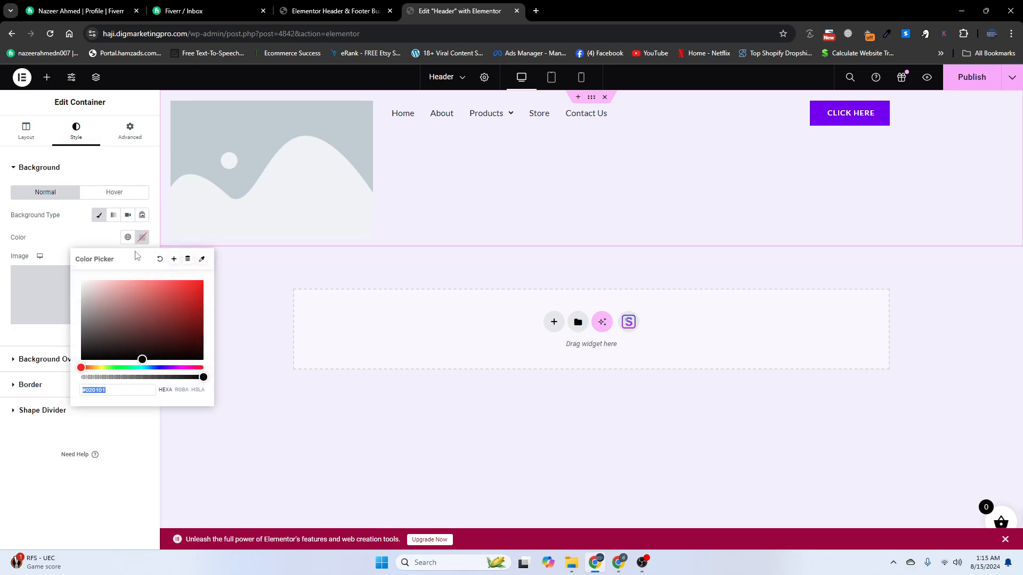
drag(101, 290, 64, 278)
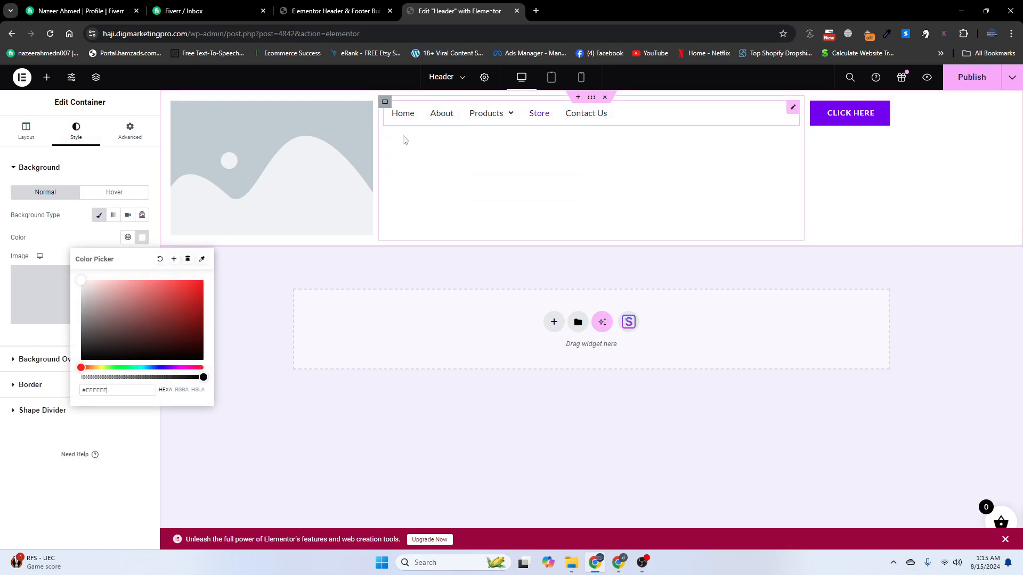
click(273, 156)
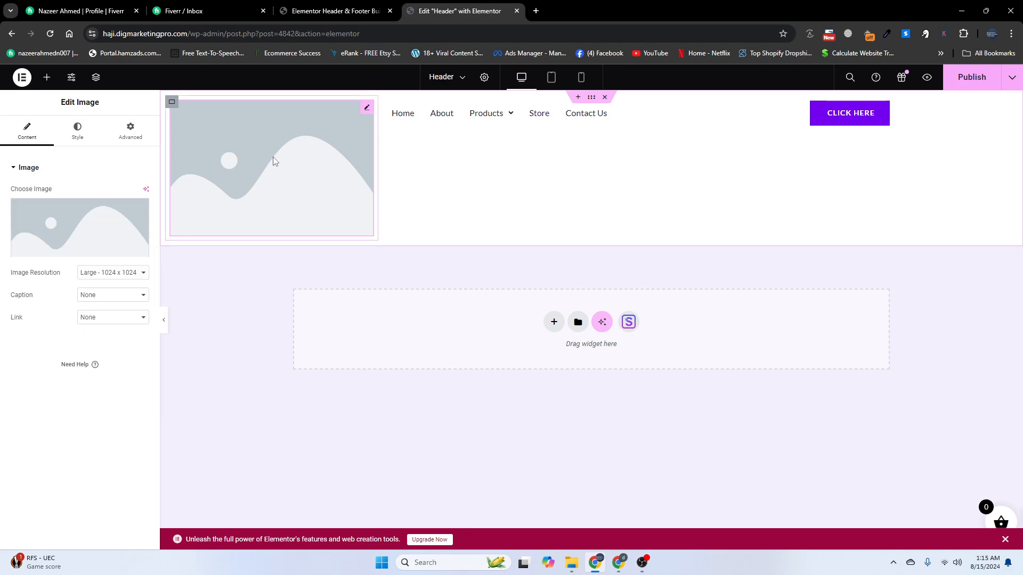
Swap the placeholder image for client-logo-3.png from the Media Library
click(140, 245)
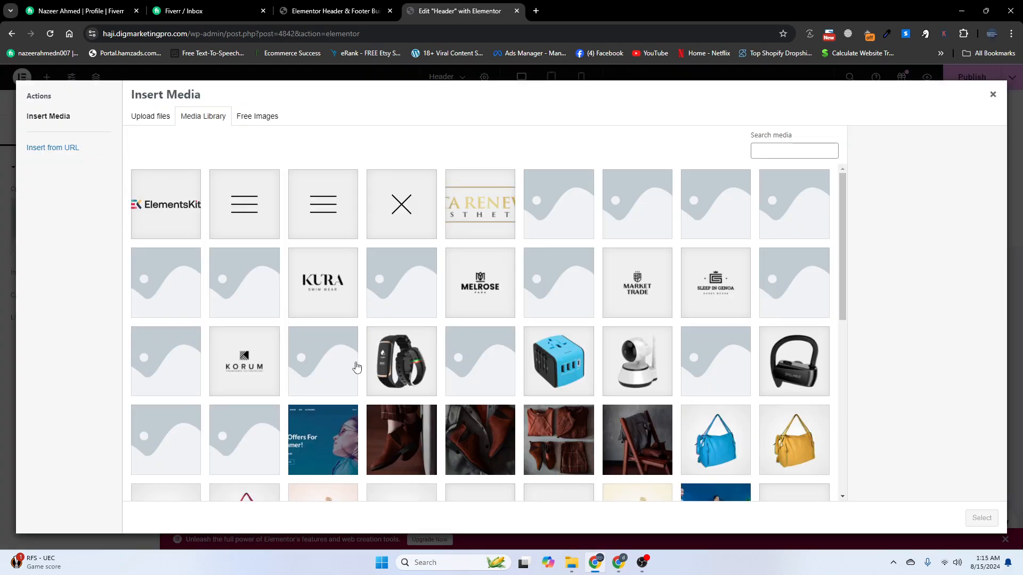
scroll(356, 365, down, 6)
click(323, 387)
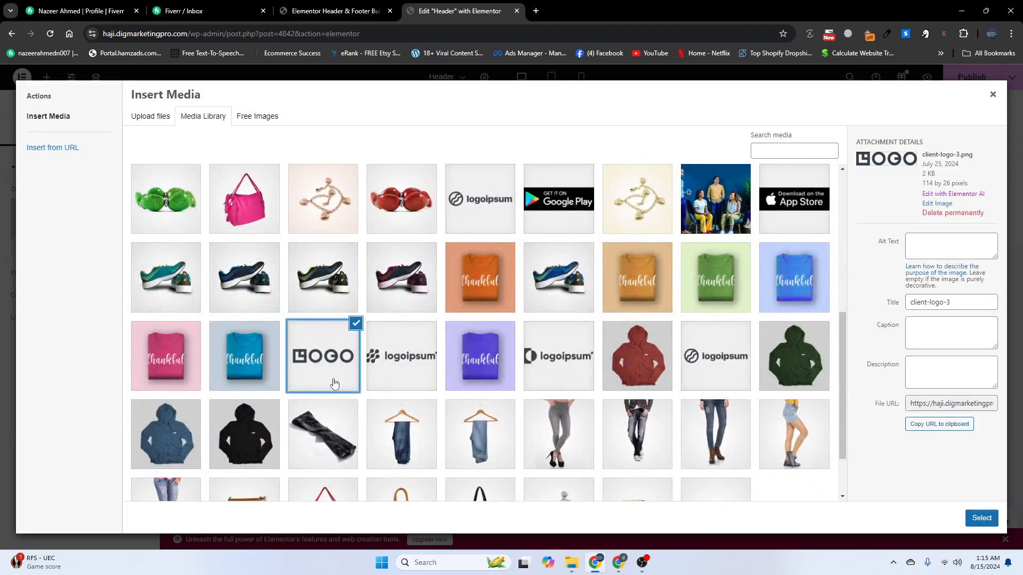
click(982, 518)
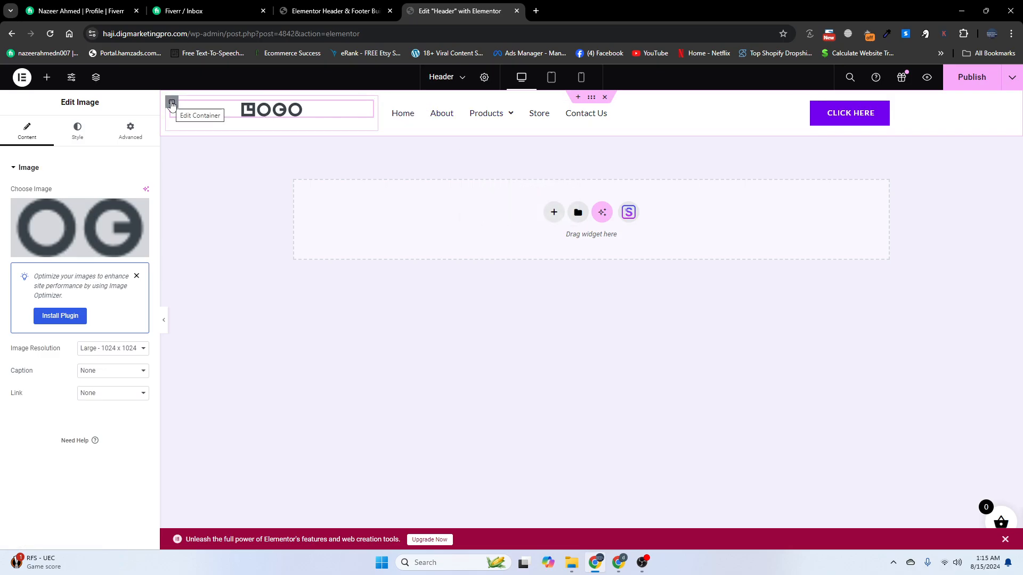
Set Justify Content and Align Items to Center in the logo, menu and button containers
click(171, 104)
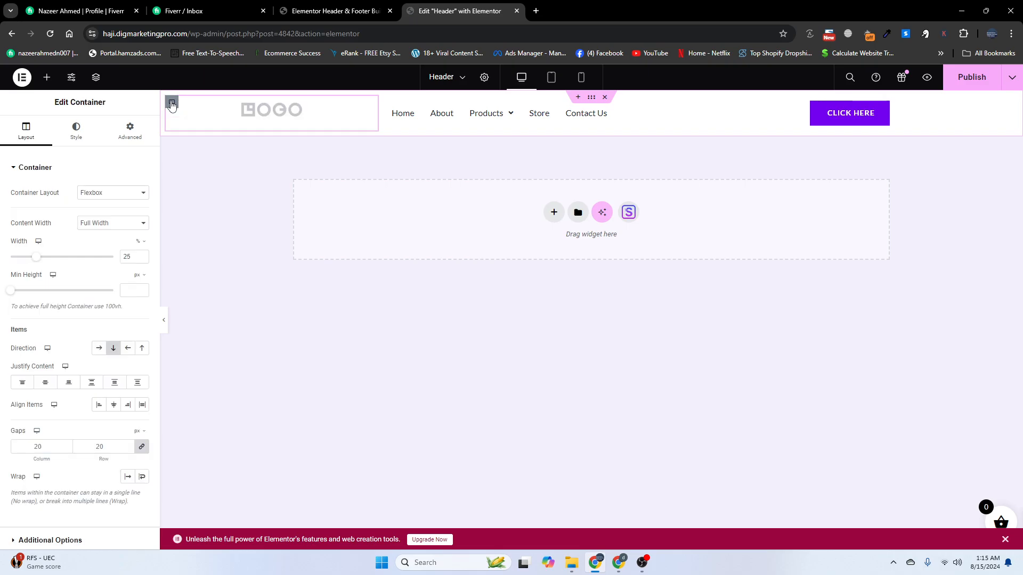
click(45, 383)
click(113, 406)
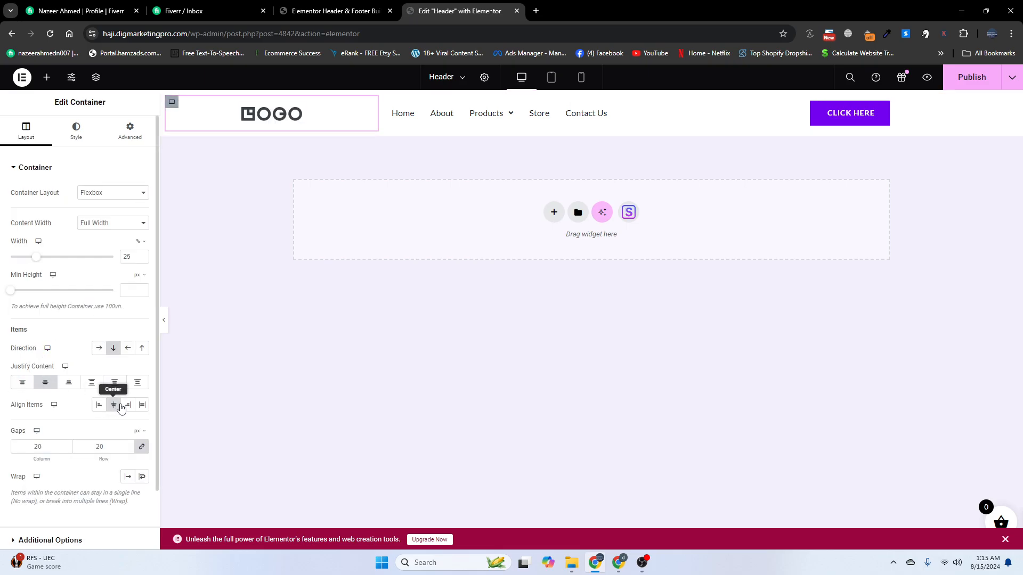
click(387, 105)
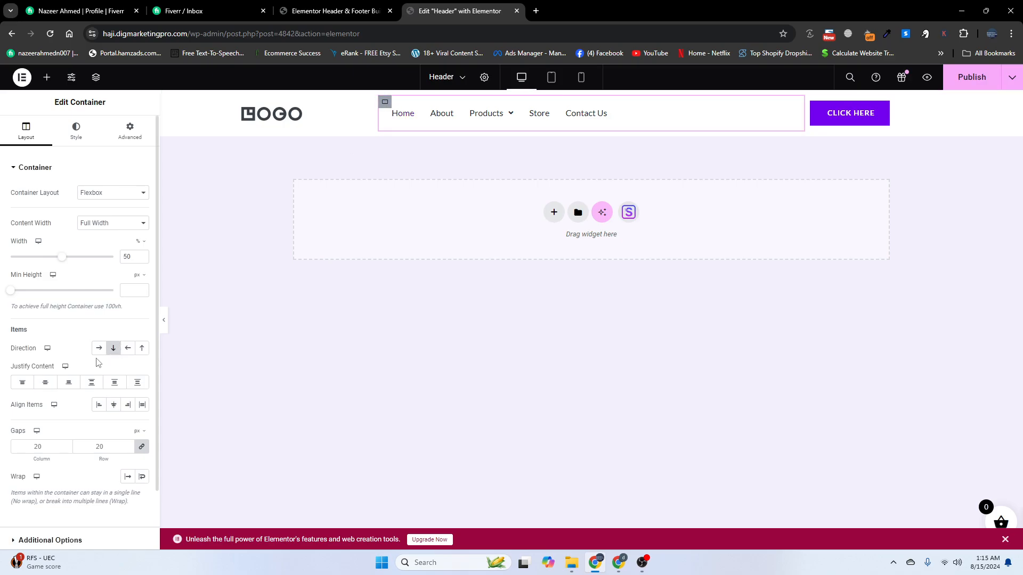
click(46, 383)
click(113, 406)
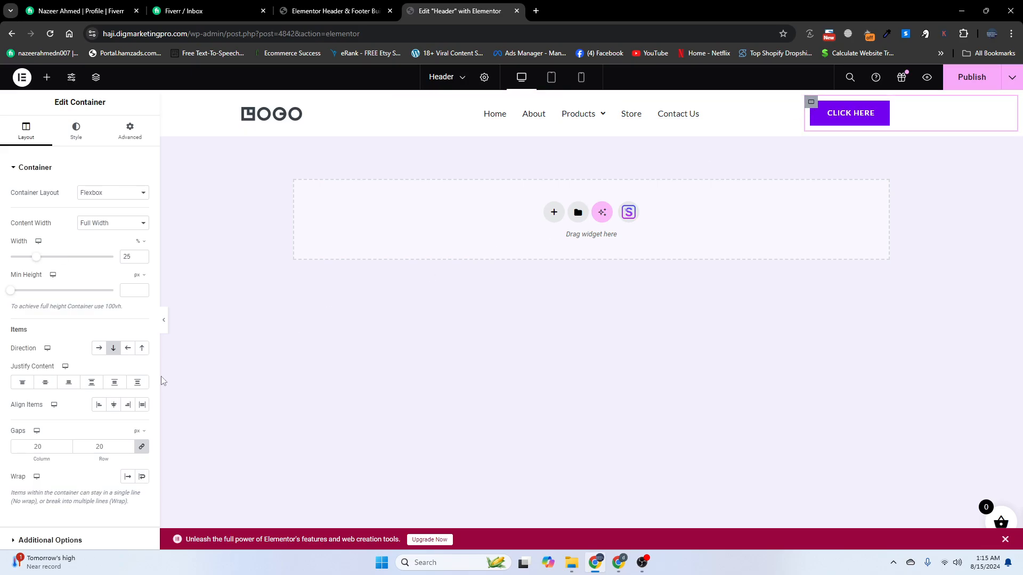
click(44, 383)
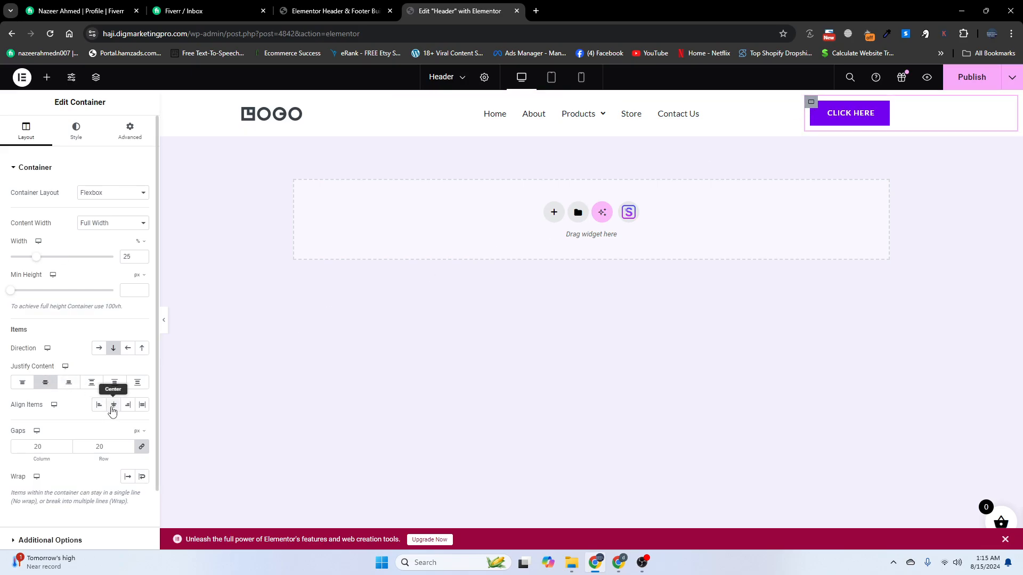
click(113, 405)
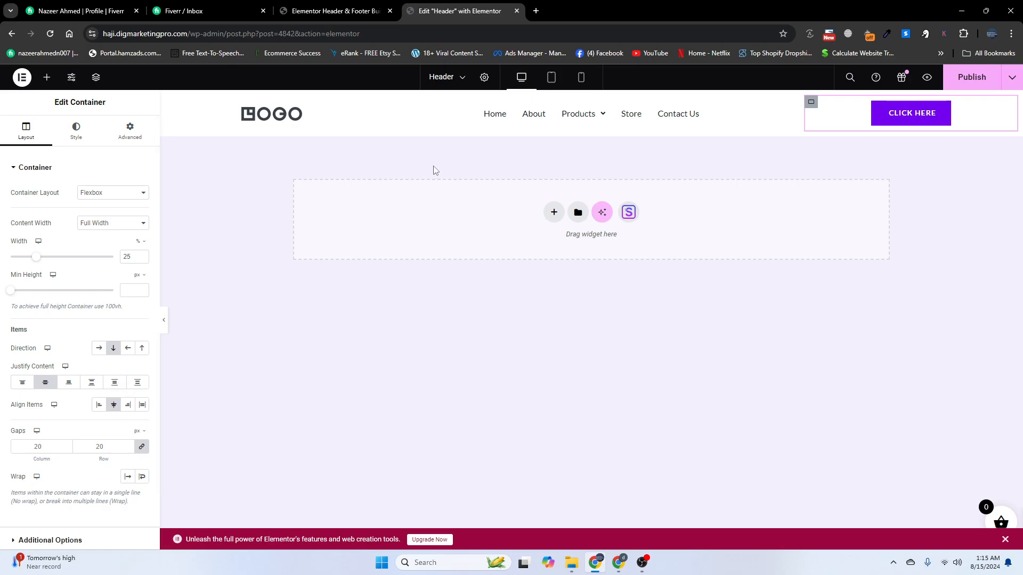
Insert an empty container before CLICK HERE, narrow the logo container to ~16% and the new container to ~2.89%
right_click(811, 107)
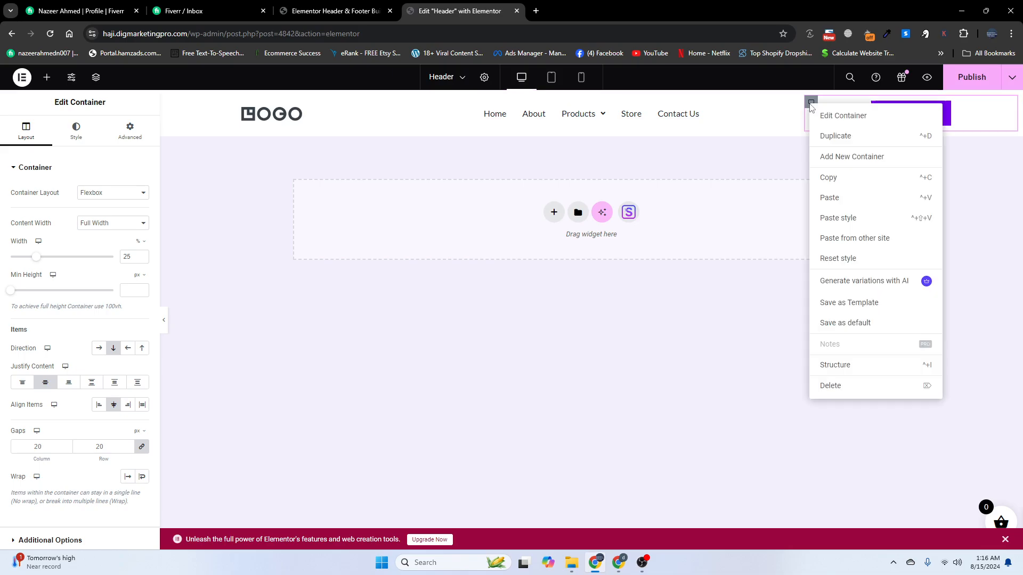
click(839, 162)
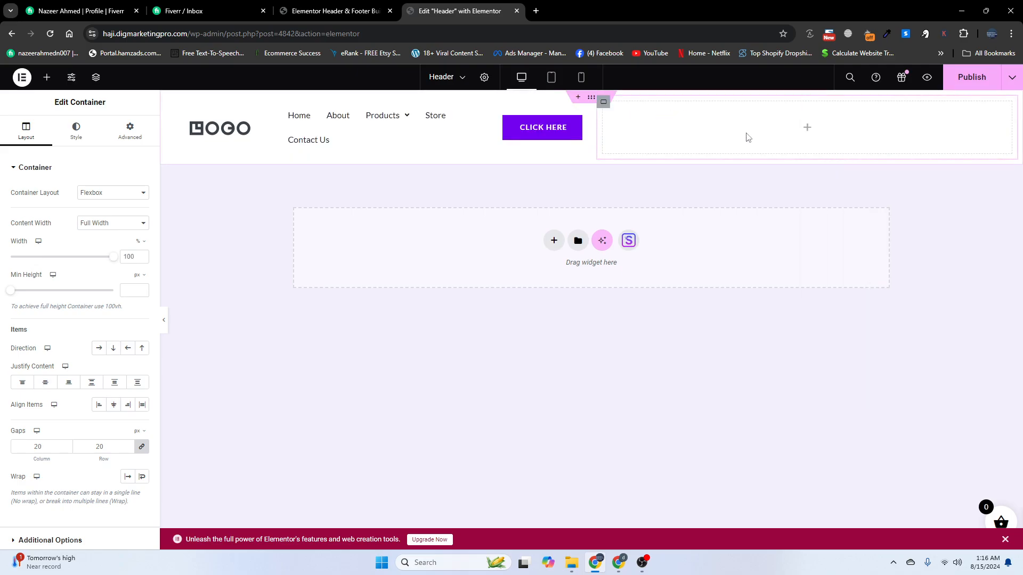
drag(649, 133, 702, 138)
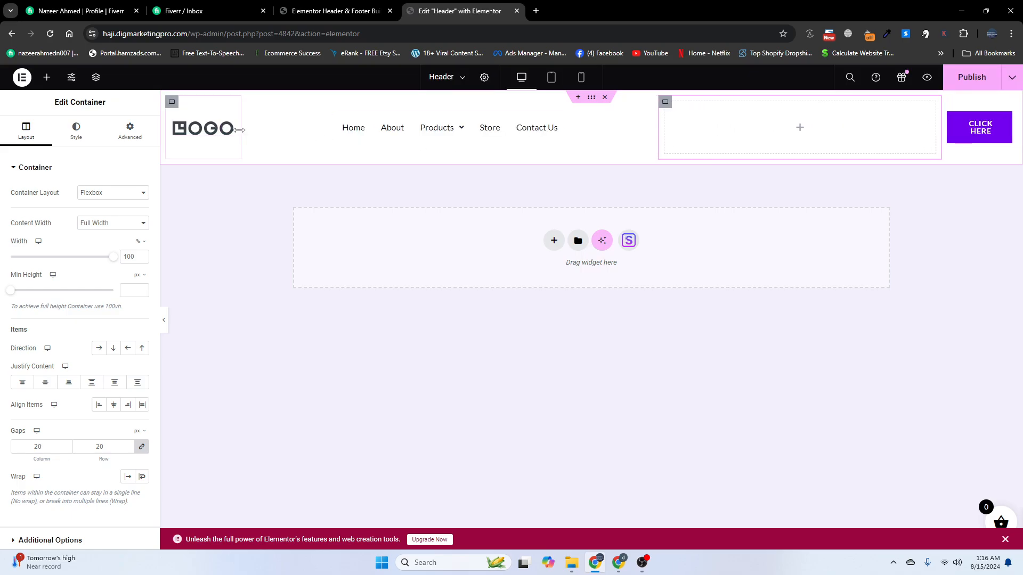
drag(249, 134, 371, 132)
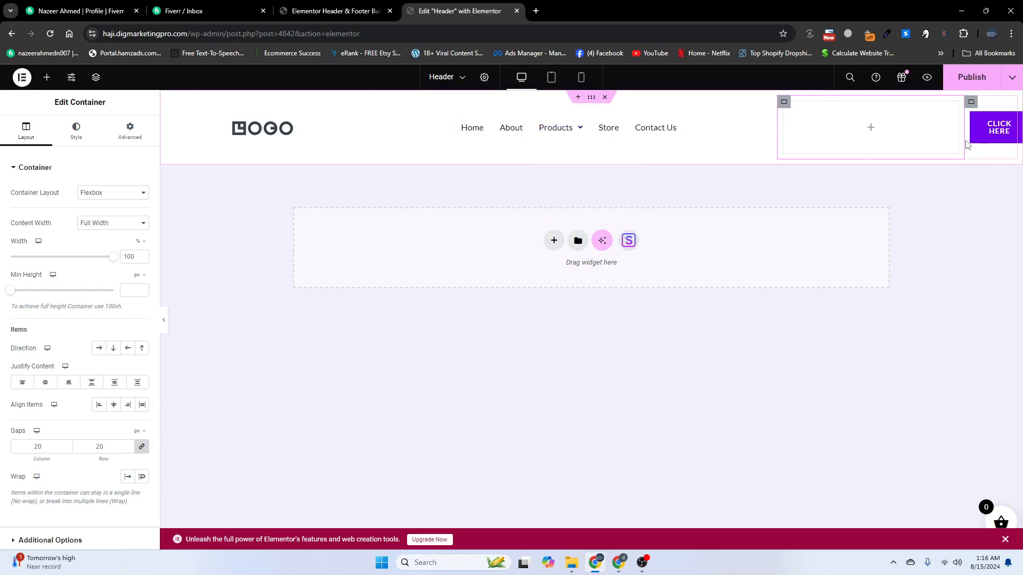
drag(963, 129, 802, 132)
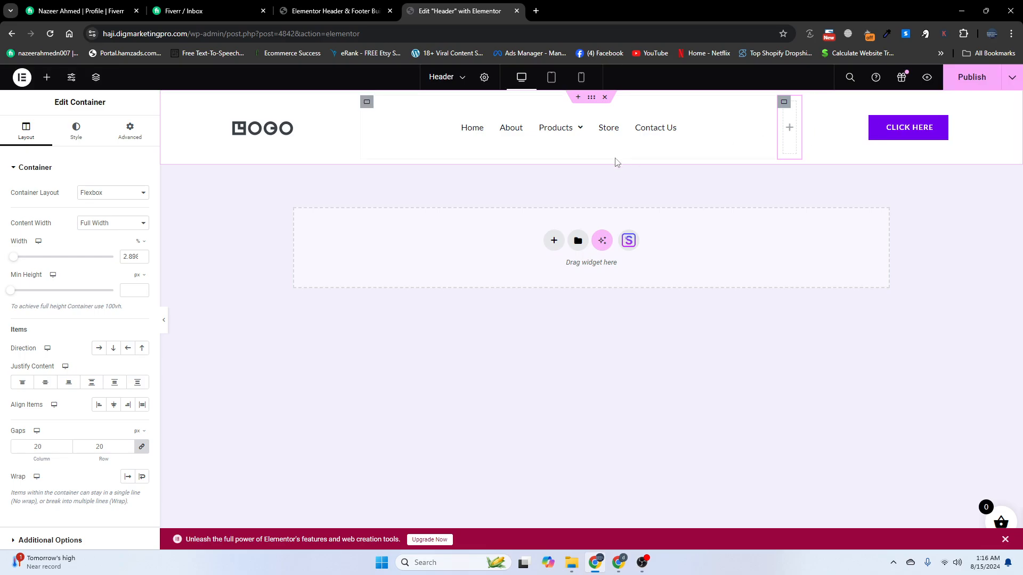
Drop a Shortcode widget into the narrow header container and centre its content horizontally and vertically
click(47, 78)
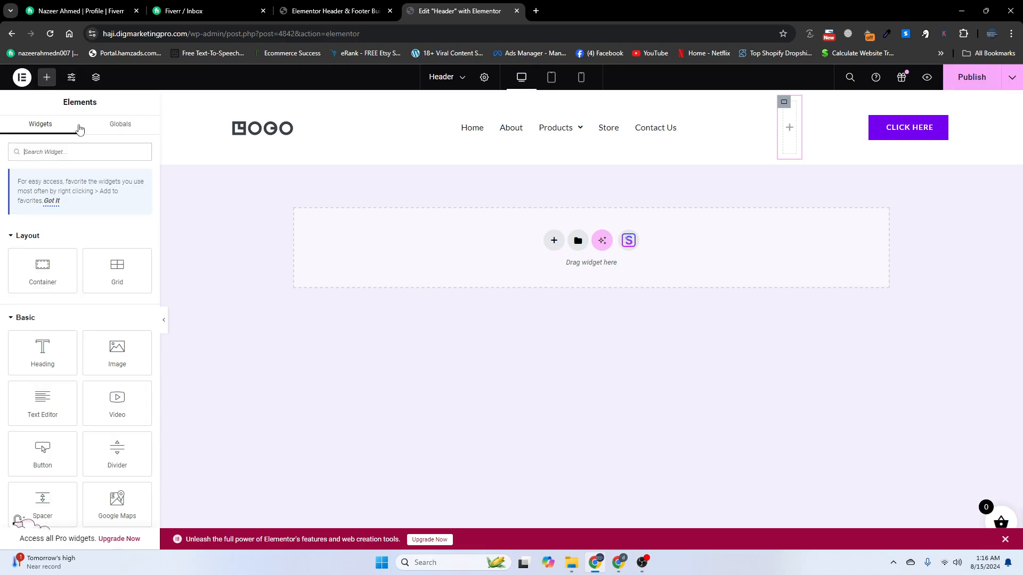
text(shor)
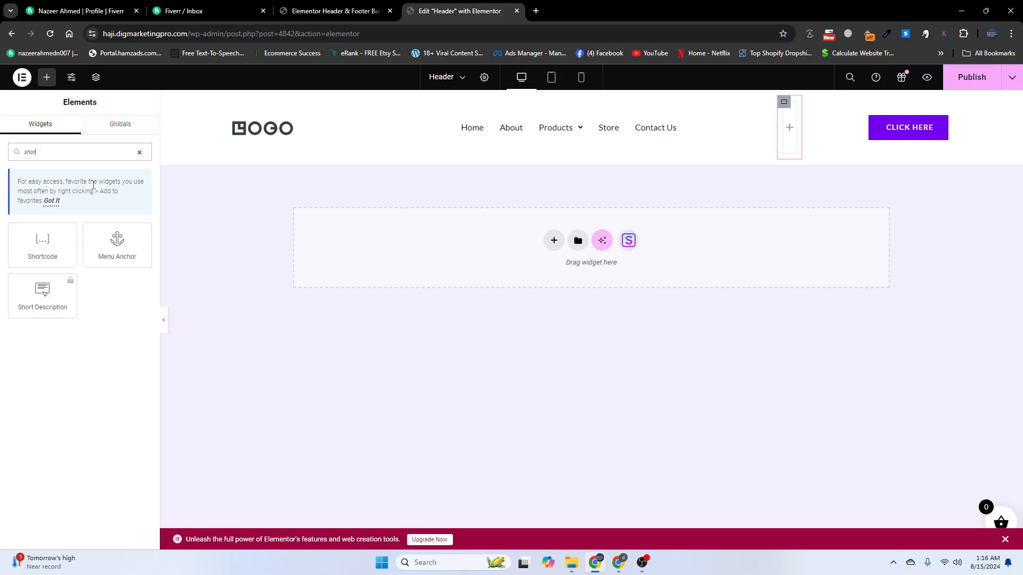
drag(46, 239, 793, 130)
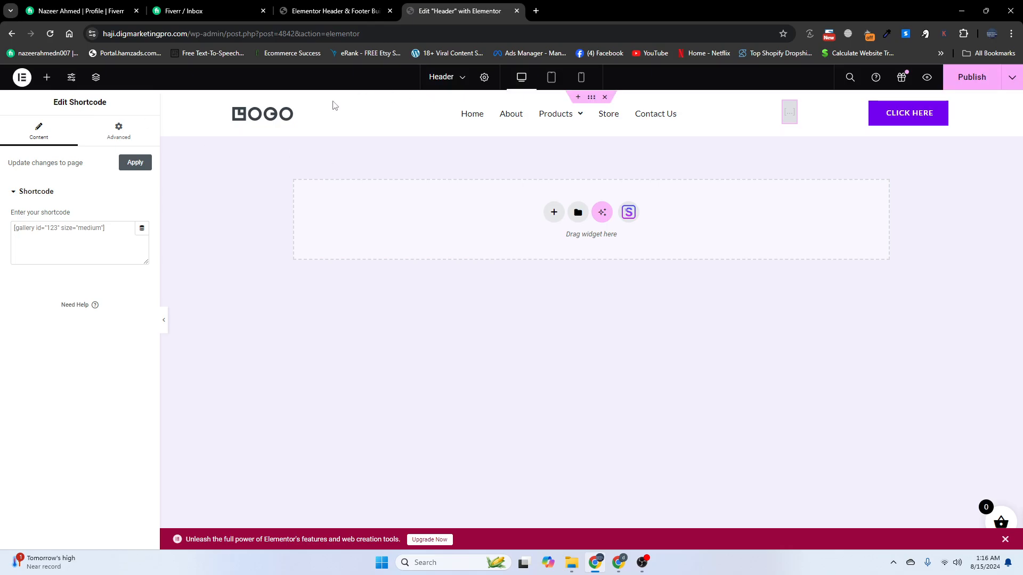
click(784, 102)
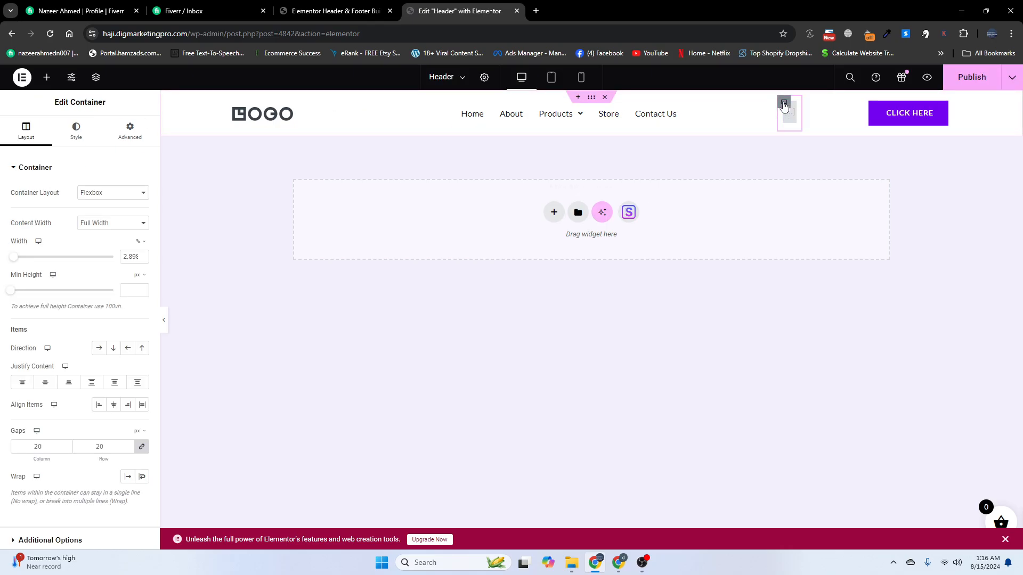
click(46, 383)
click(114, 406)
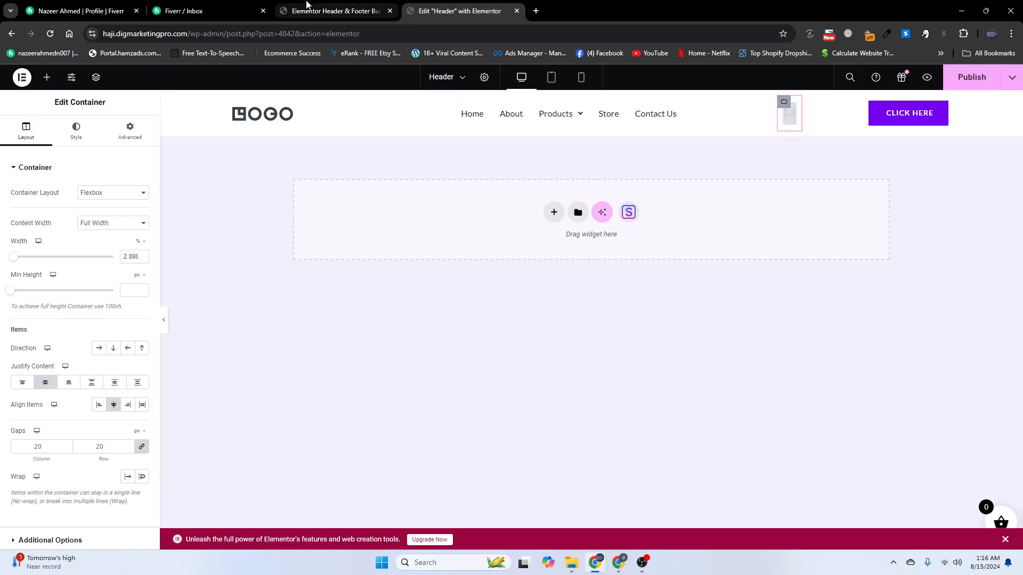
click(331, 11)
Copy the [xoo_wsc_cart] basket shortcode from the Side Cart WooCommerce settings' Info section
scroll(42, 443, down, 3)
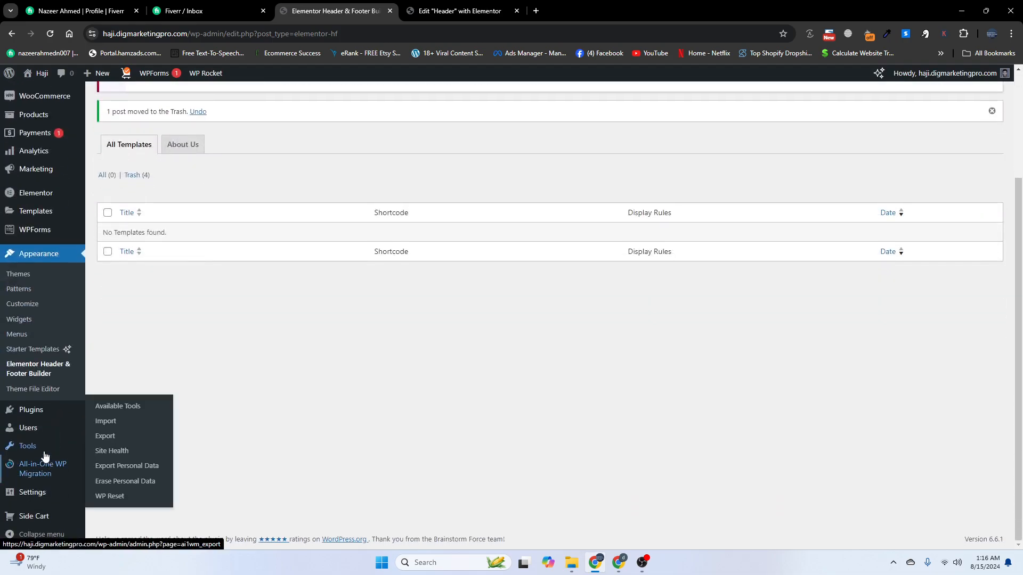
click(35, 410)
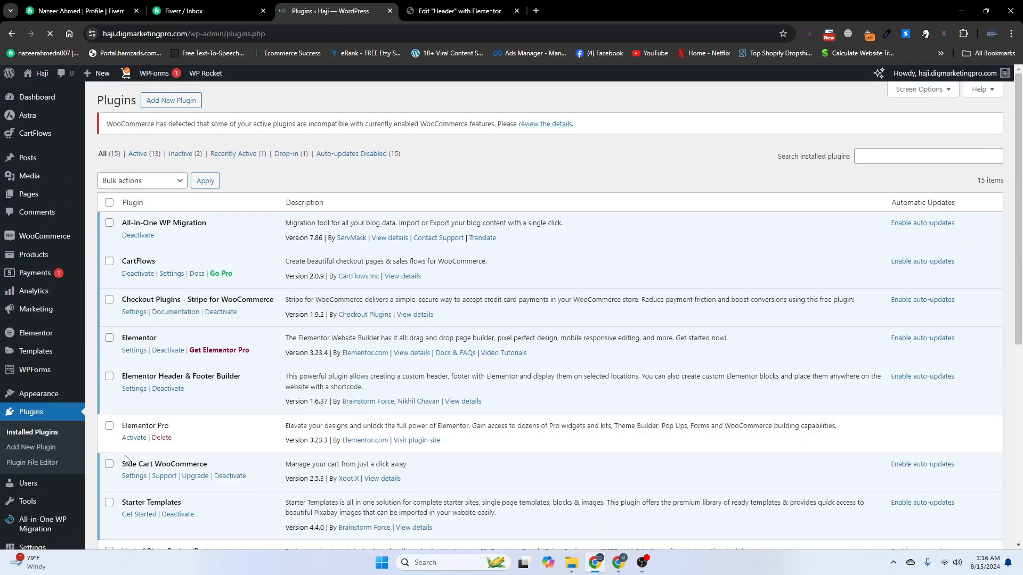
scroll(141, 423, down, 1)
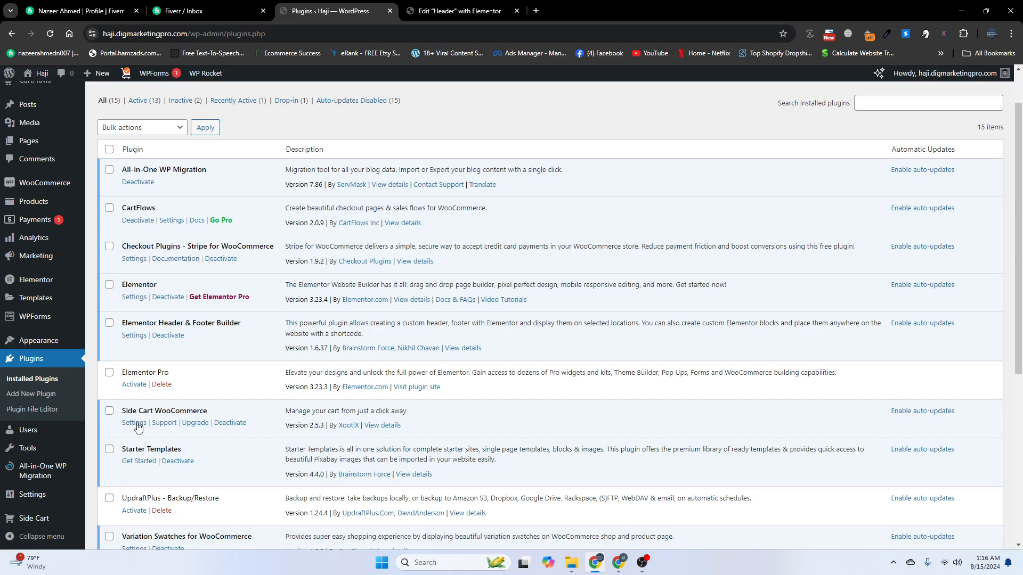
click(136, 423)
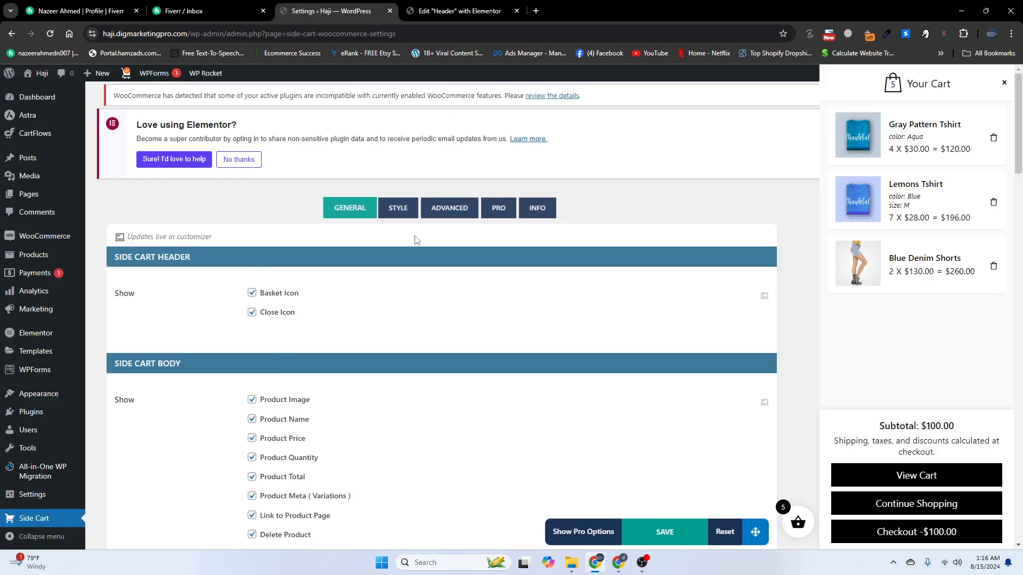
click(530, 208)
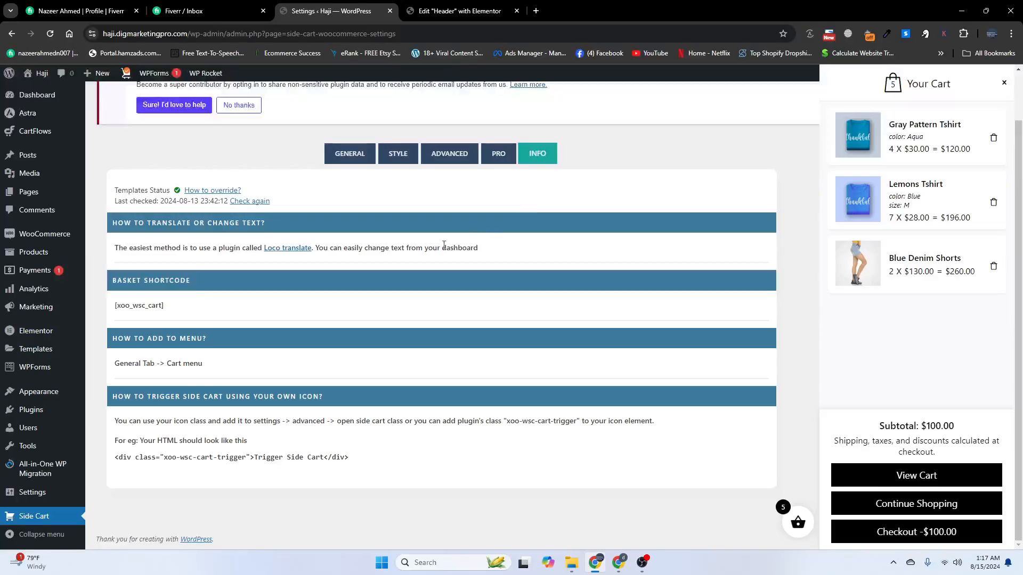
drag(134, 278, 123, 307)
right_click(116, 307)
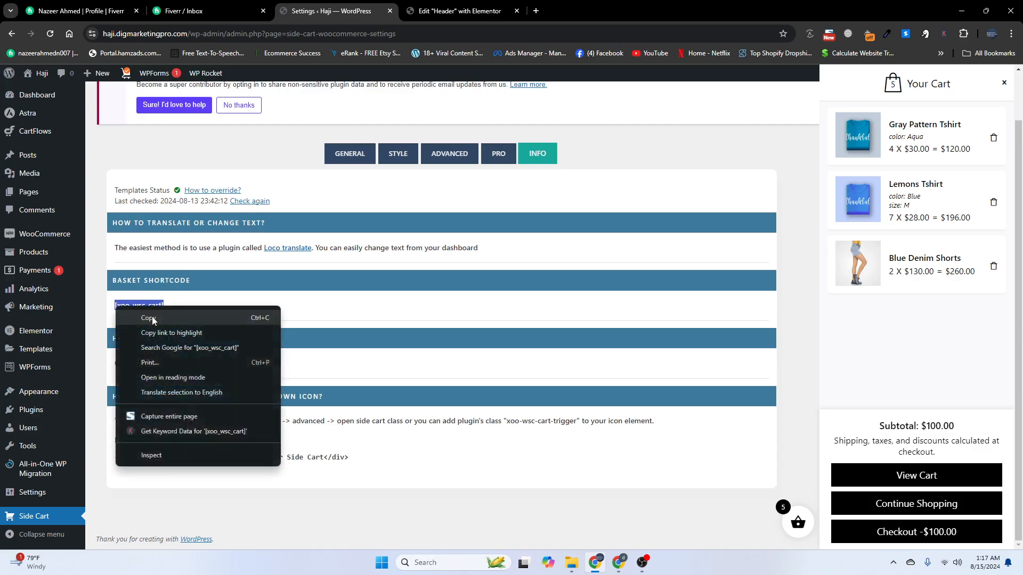
click(139, 317)
click(460, 10)
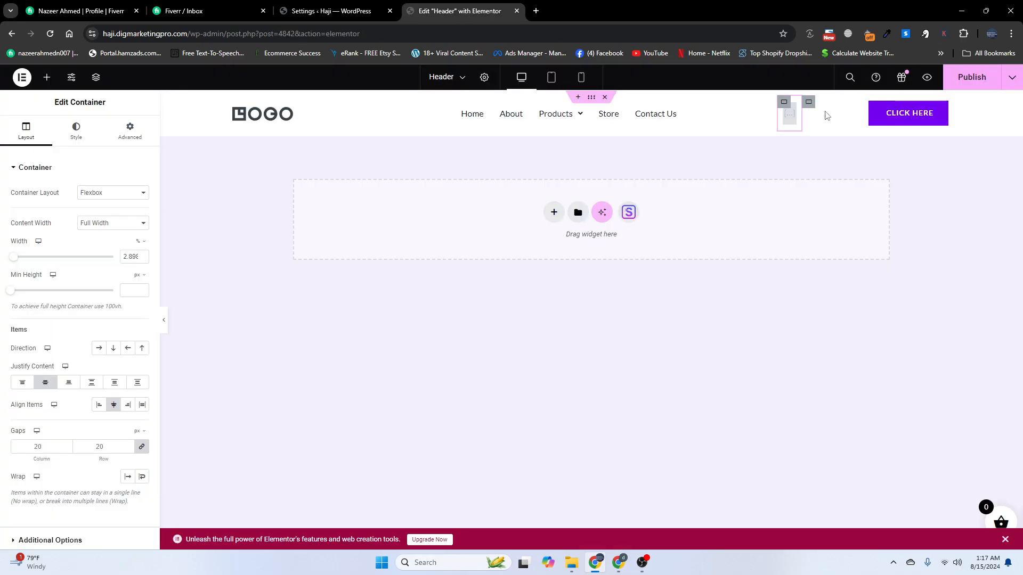
Paste [xoo_wsc_cart] into the header's Shortcode widget and publish the header
click(789, 112)
click(97, 229)
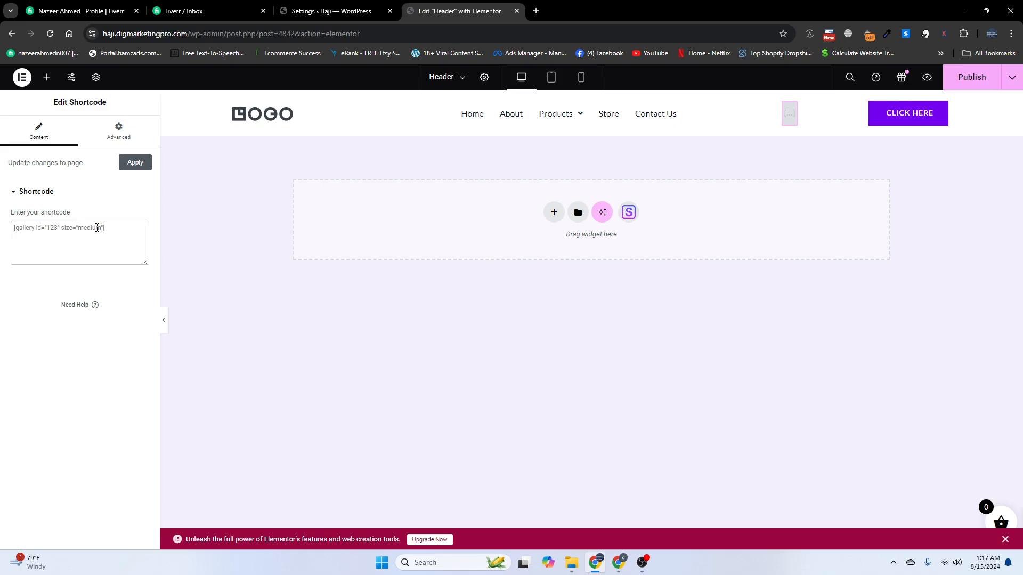
key(ctrl+v)
click(972, 77)
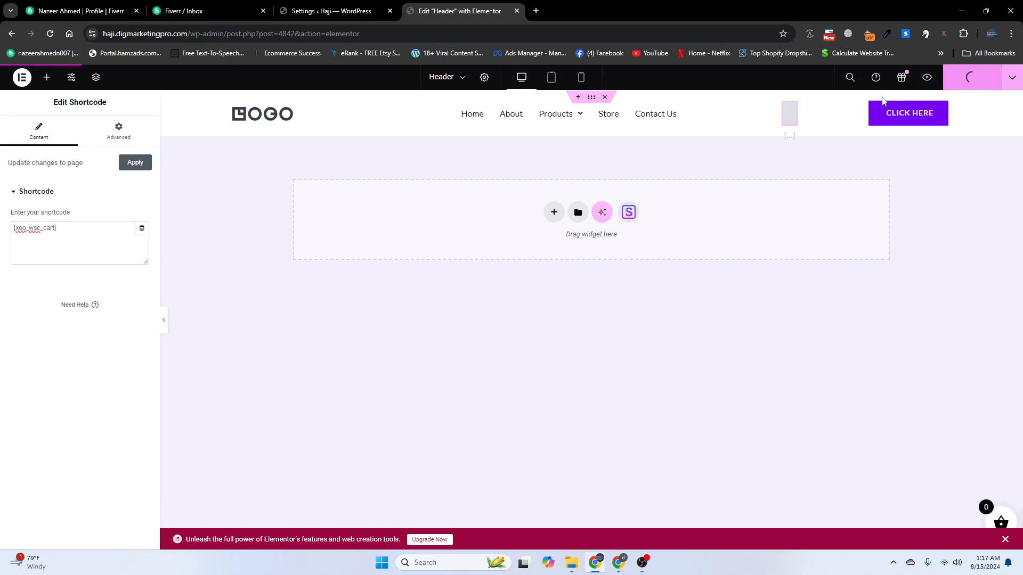
In the WordPress admin tab, bring up the link options for Visit Site
click(339, 4)
mouse_move(38, 73)
right_click(45, 92)
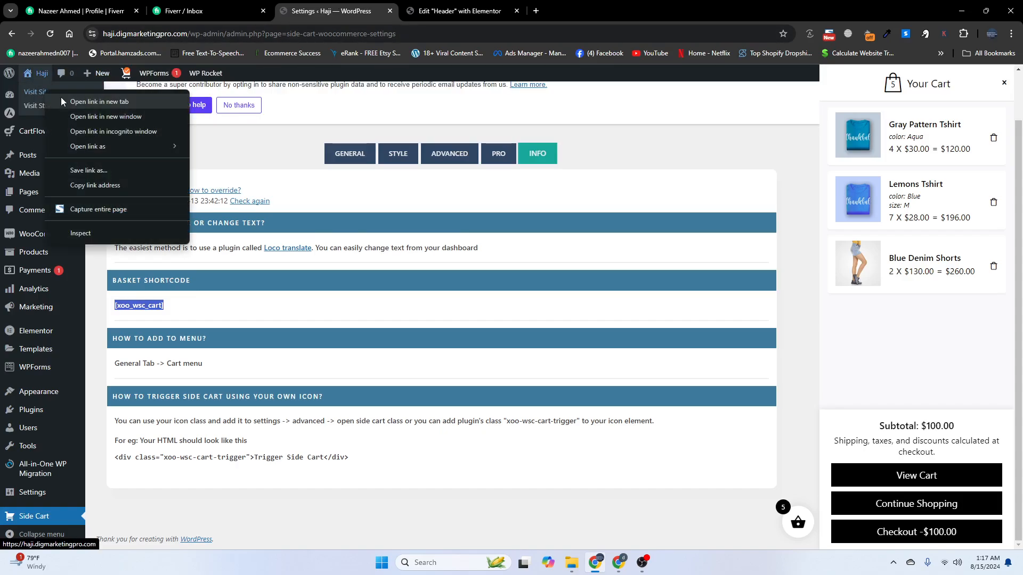
Open the live site in a new tab to see the $0.00 cart in the header, then return to Elementor
click(99, 101)
click(586, 10)
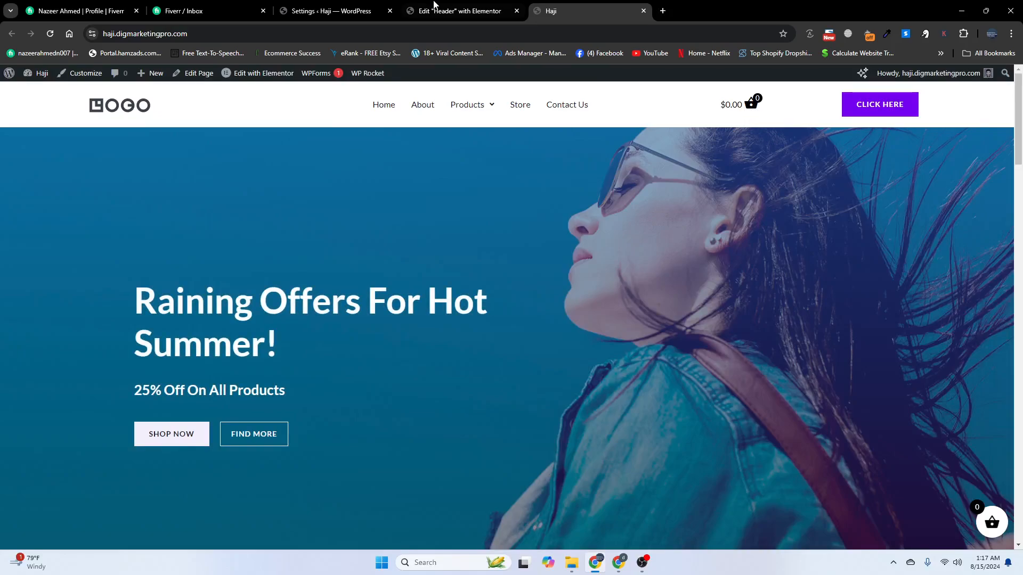
click(433, 4)
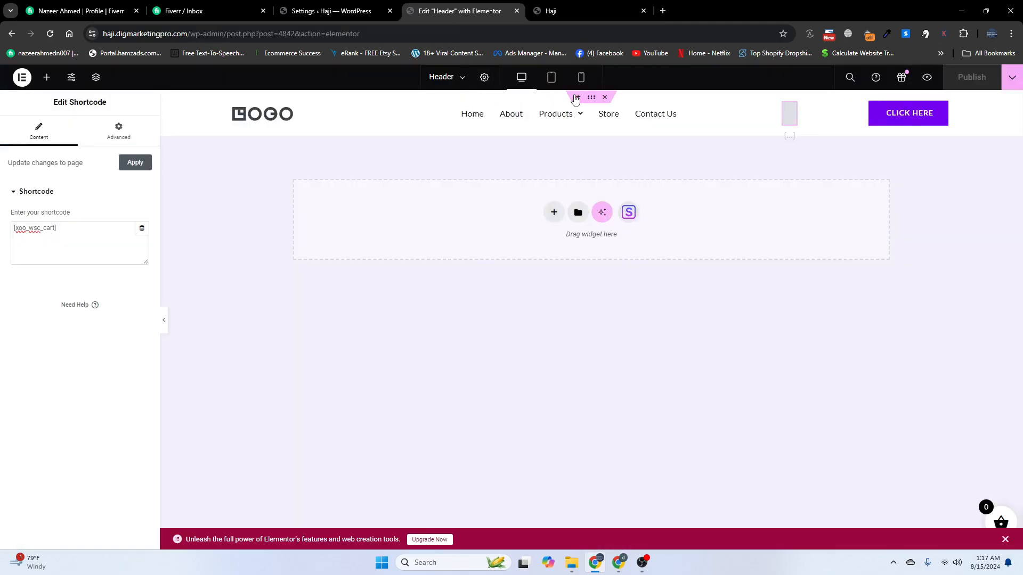
Open the CLICK HERE button's Advanced > Responsive options to hide it on tablet and mobile portrait
click(892, 121)
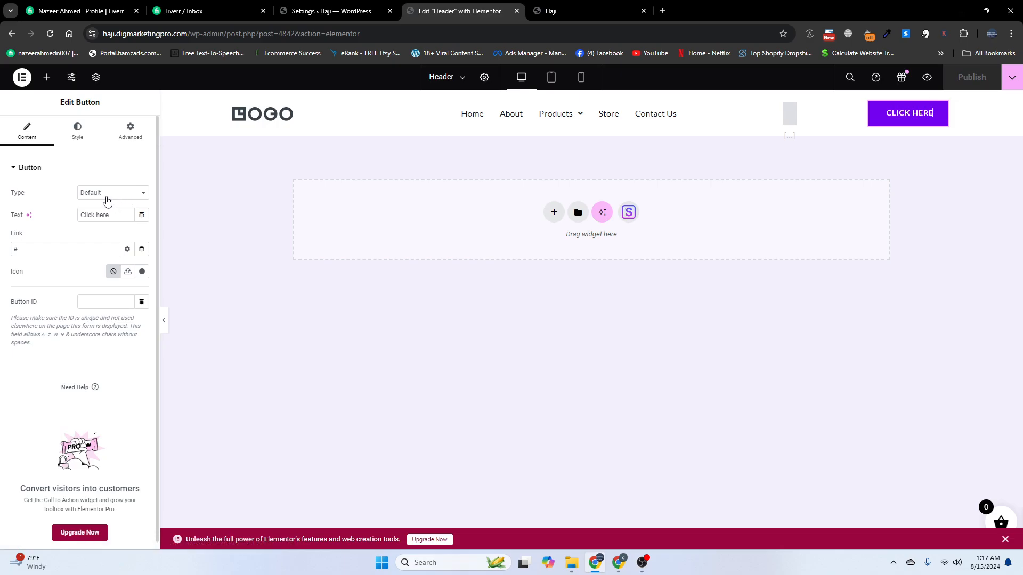
click(131, 132)
scroll(53, 447, down, 5)
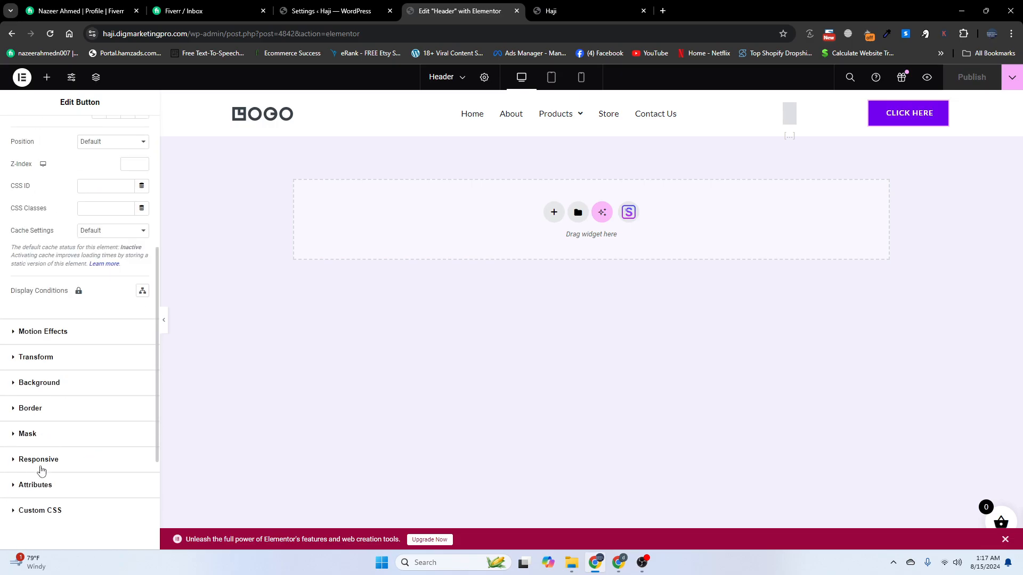
click(40, 467)
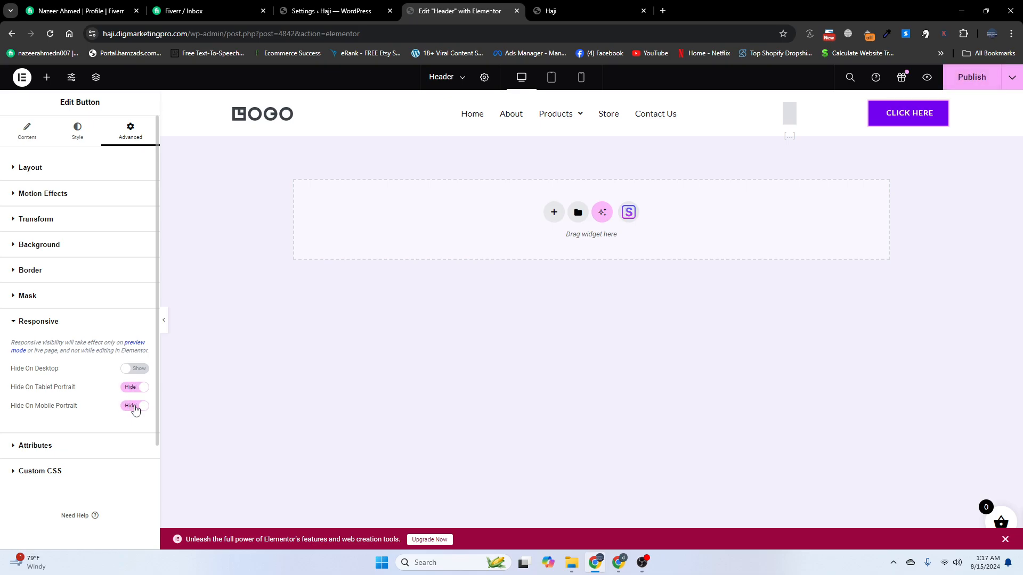
Save the header and select the Nav Menu widget in the Tablet preview
key(ctrl+s)
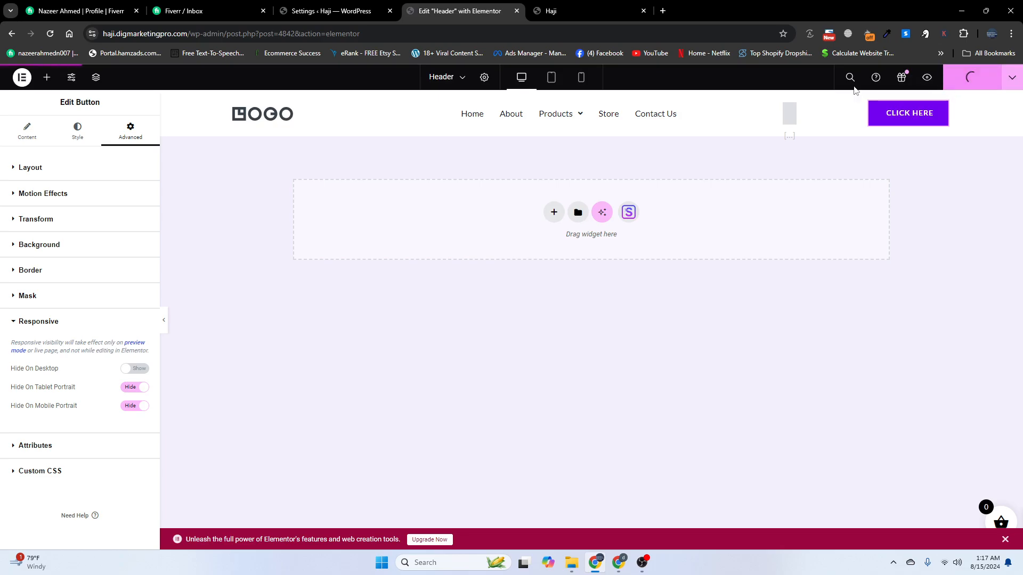
click(552, 80)
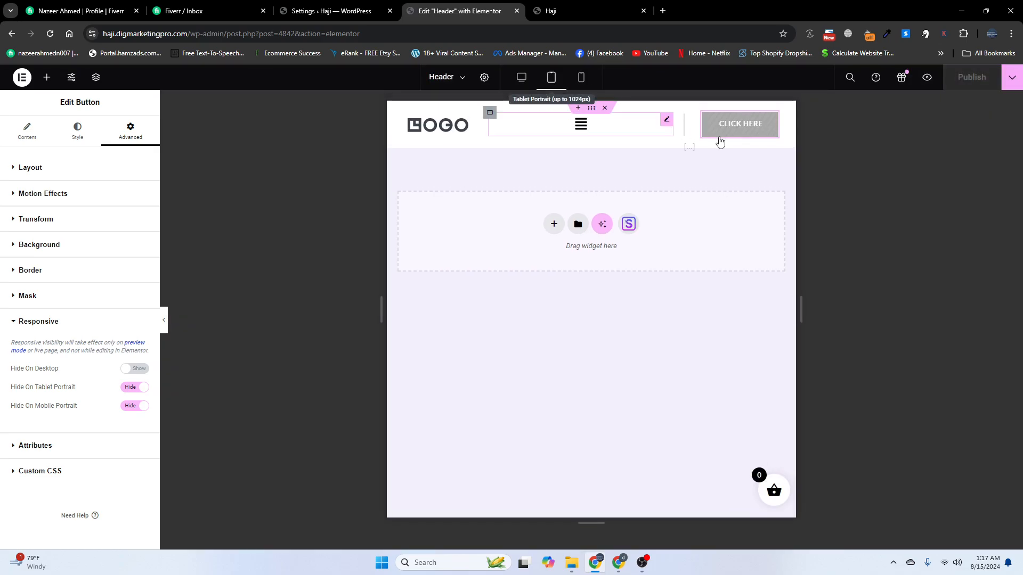
click(583, 131)
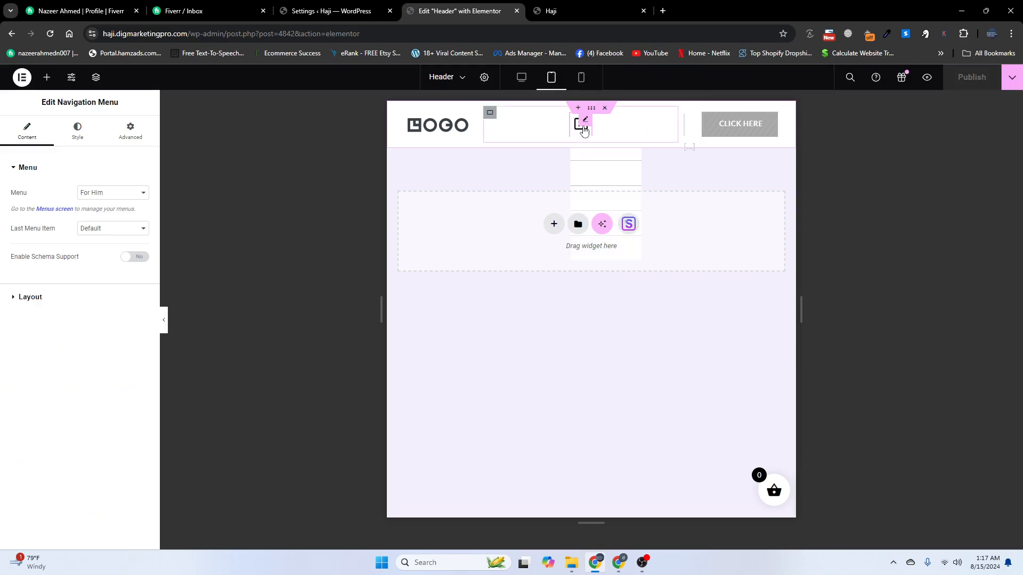
click(583, 131)
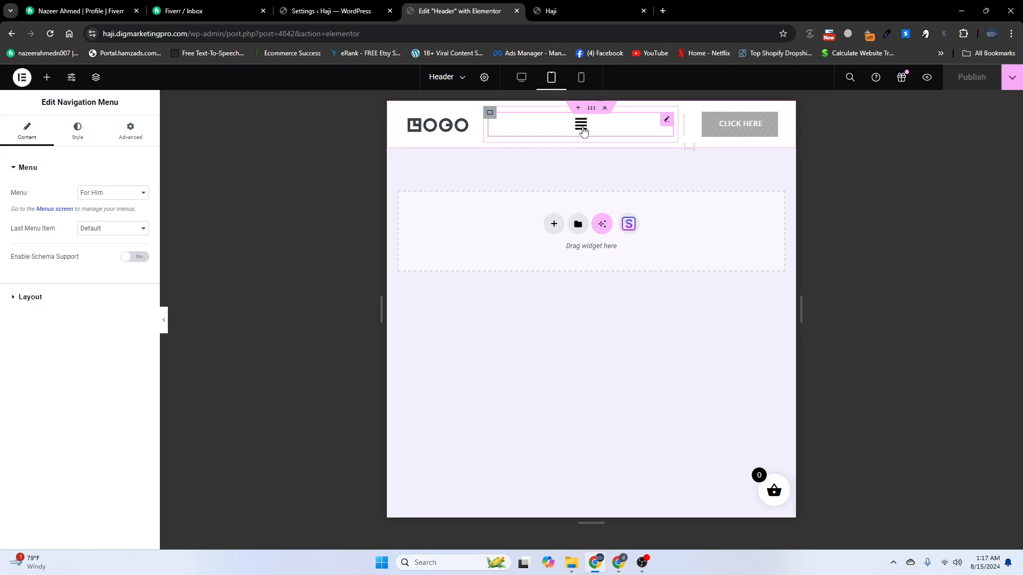
Set the Nav Menu breakpoint to Mobile (768px >), widen it to fit one line, and publish
click(30, 298)
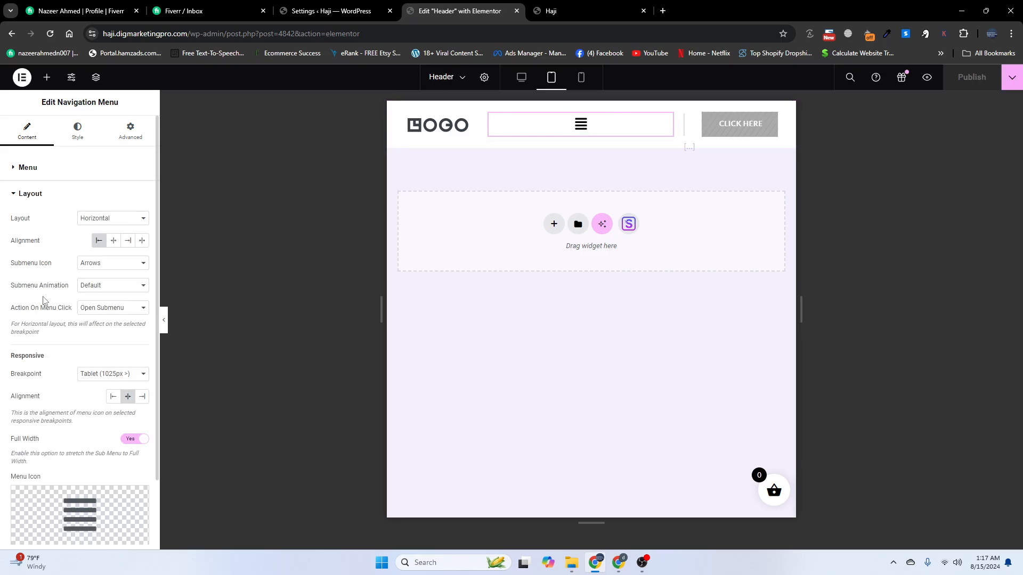
click(95, 379)
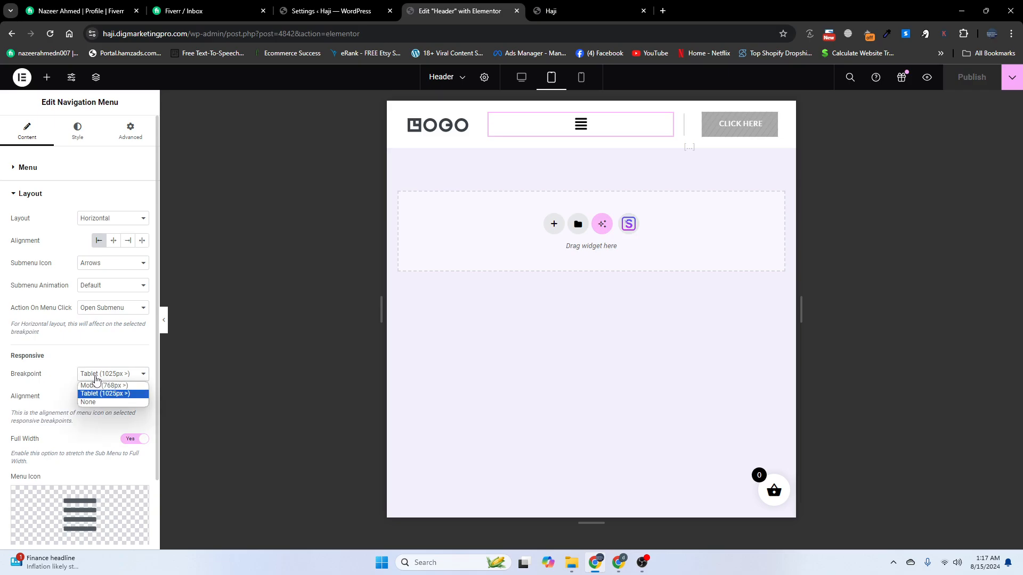
click(97, 389)
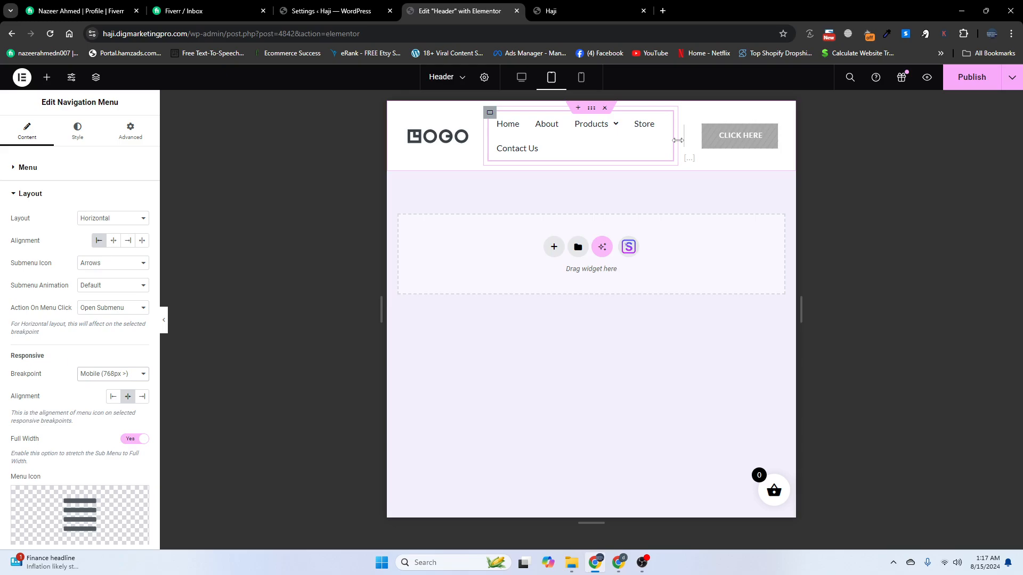
drag(677, 140, 779, 135)
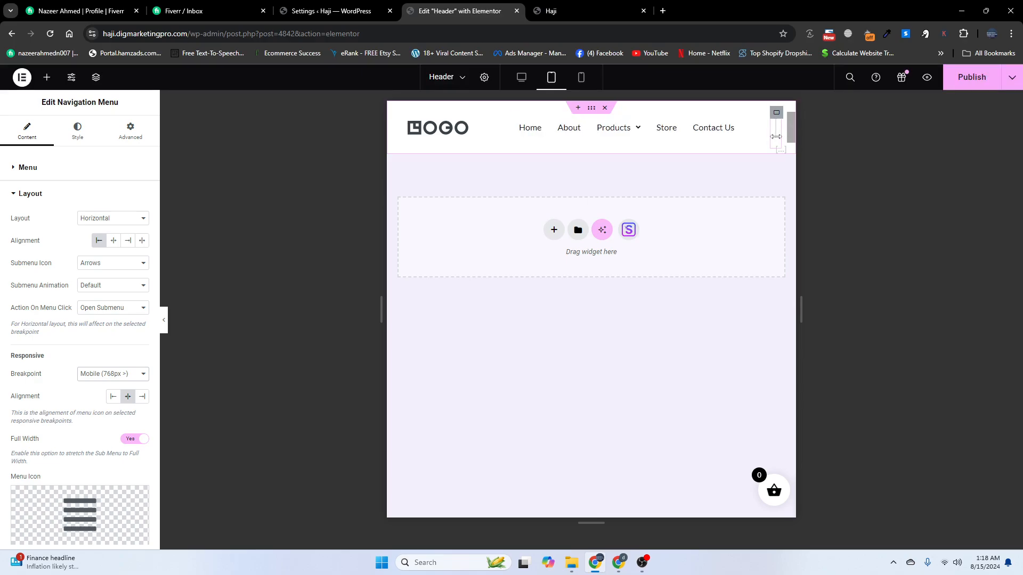
click(972, 78)
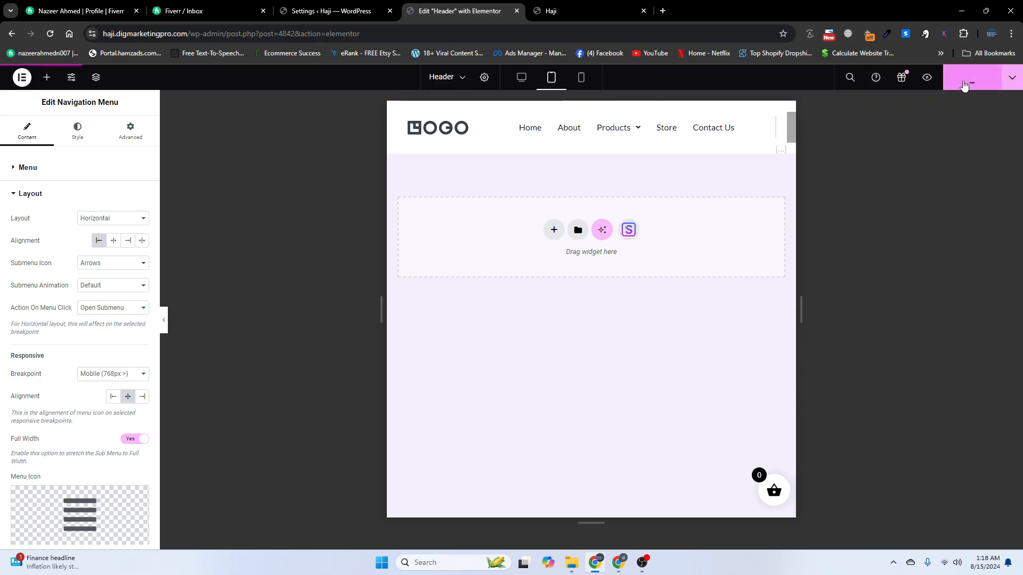
Check the live header at desktop and mobile widths in DevTools, then switch Elementor to mobile preview
click(555, 6)
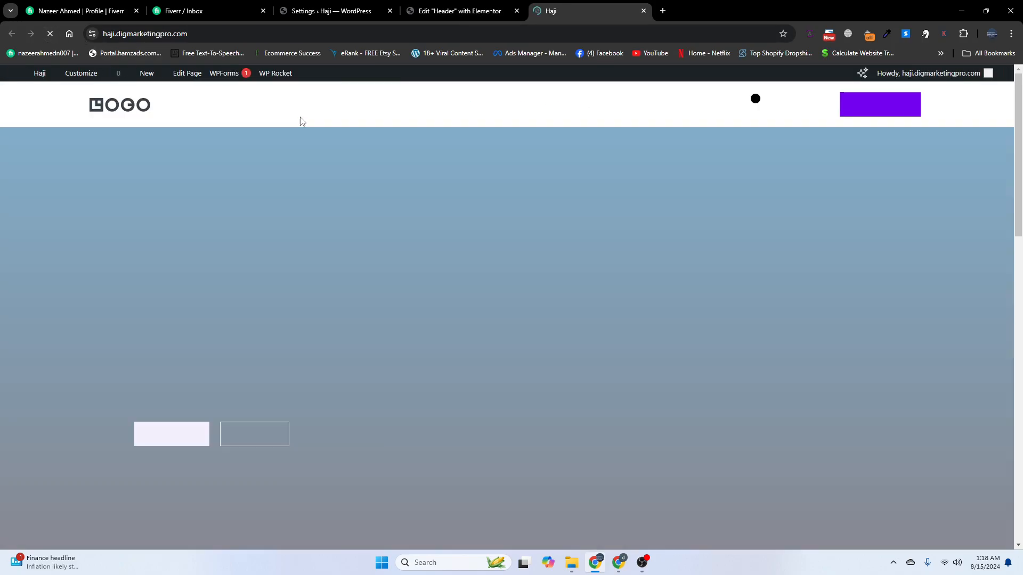
right_click(299, 117)
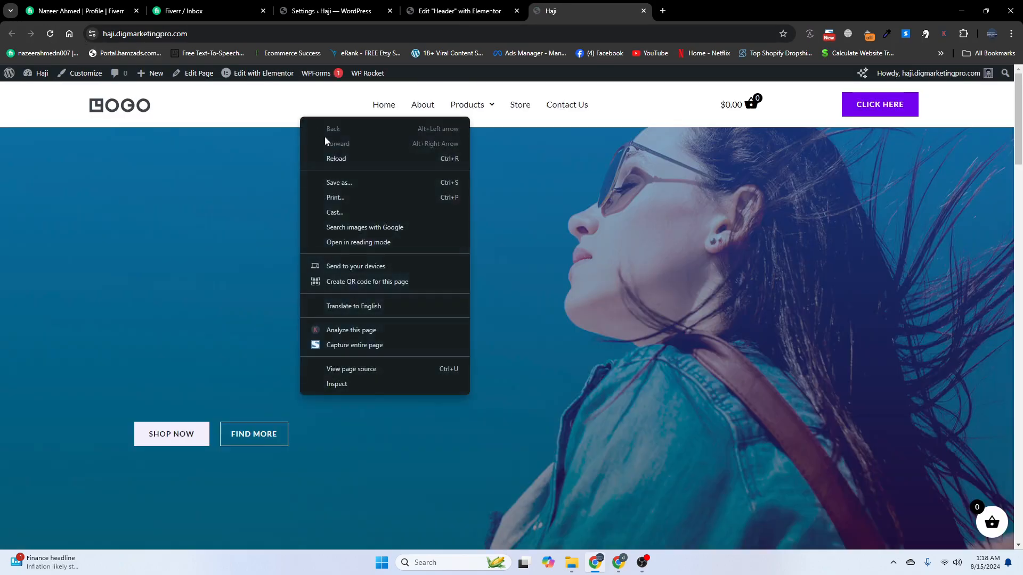
click(350, 388)
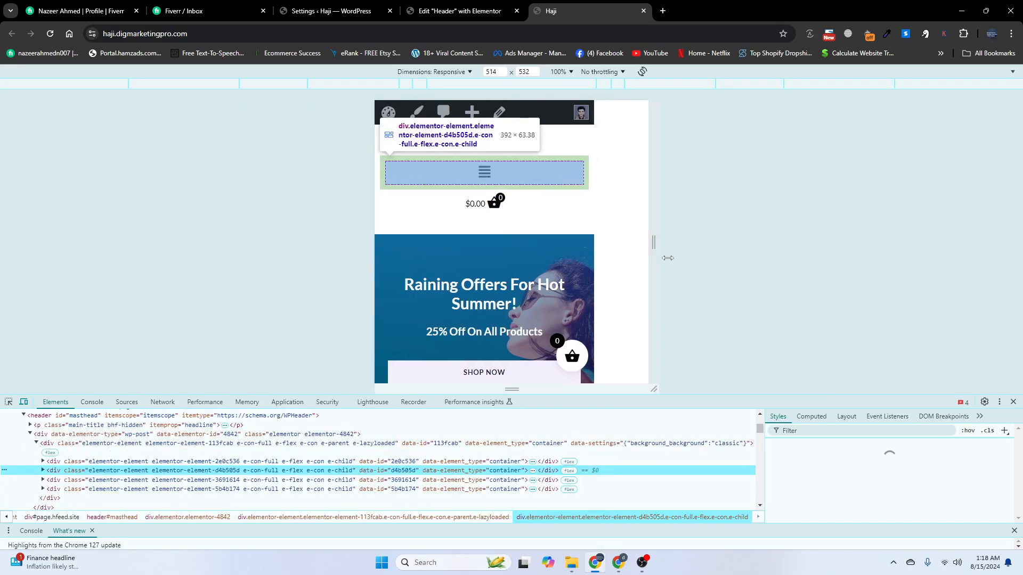
drag(701, 257, 728, 258)
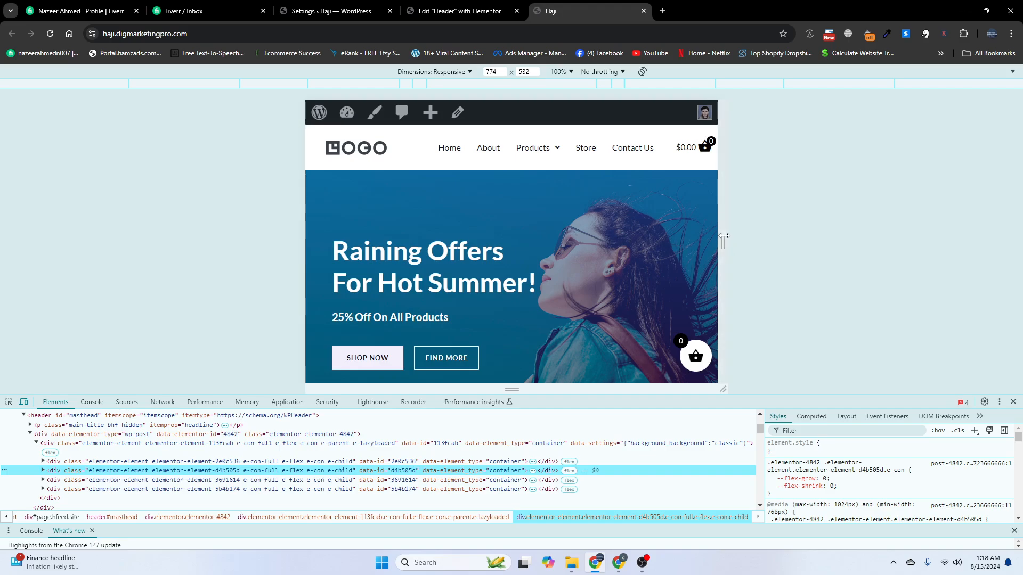
drag(723, 237, 623, 232)
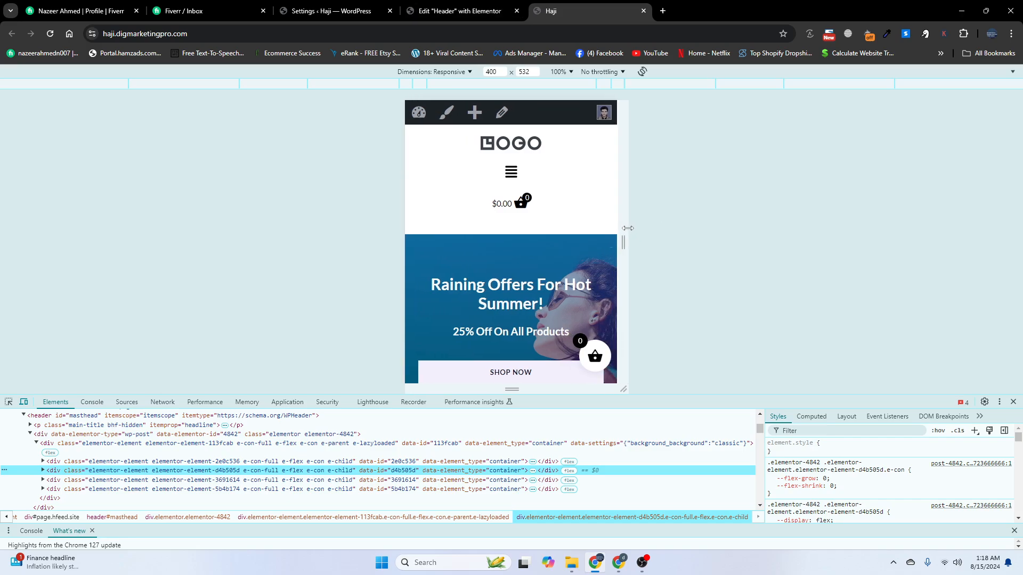
click(471, 11)
click(580, 78)
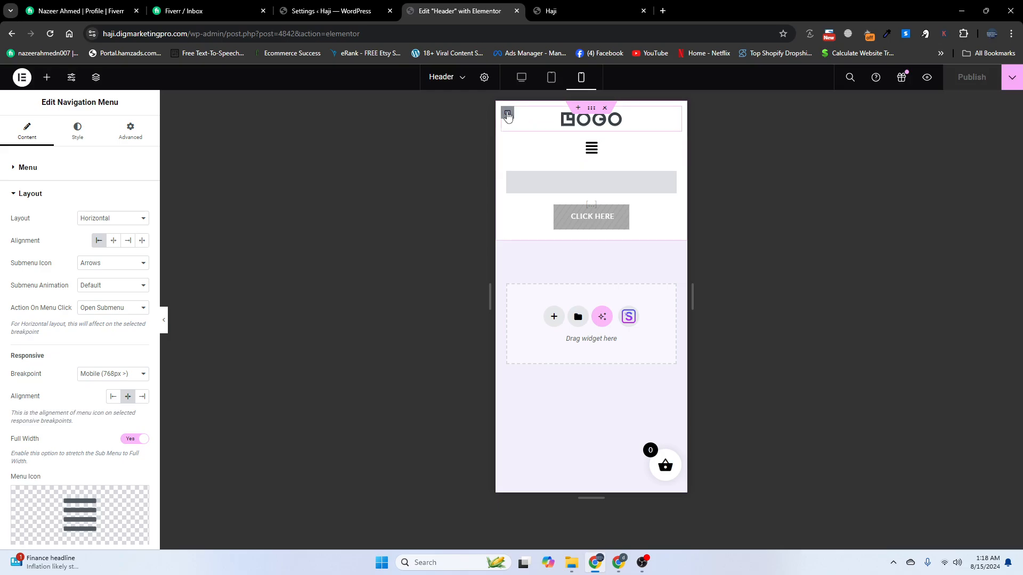
Set the logo container width to 40 vw on mobile
click(508, 114)
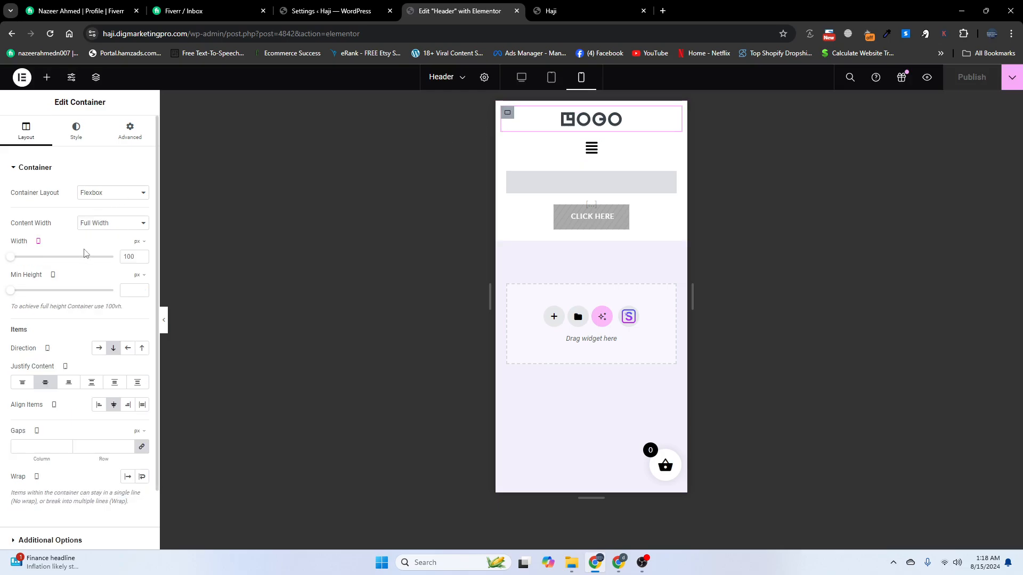
click(138, 306)
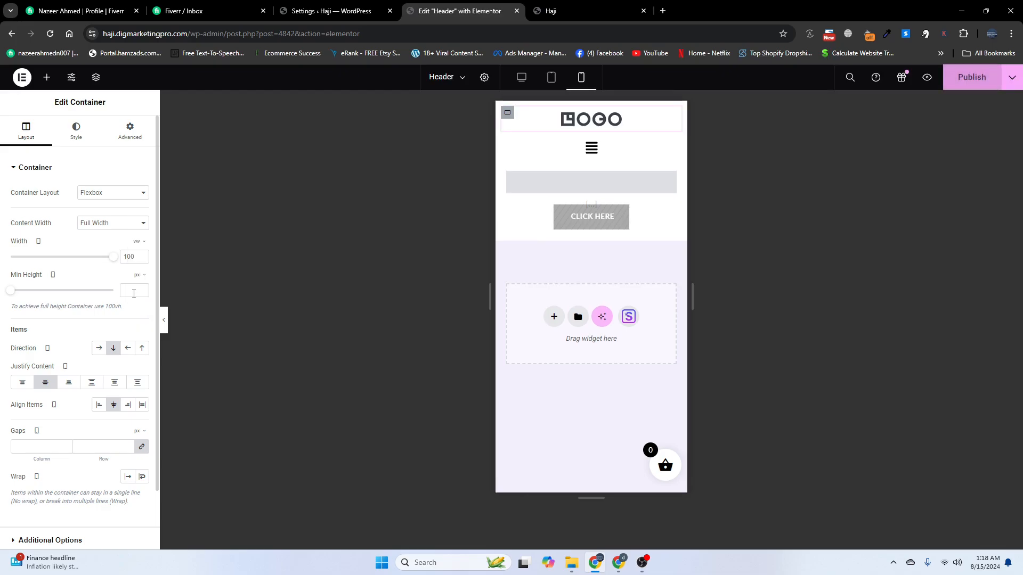
drag(114, 258, 53, 258)
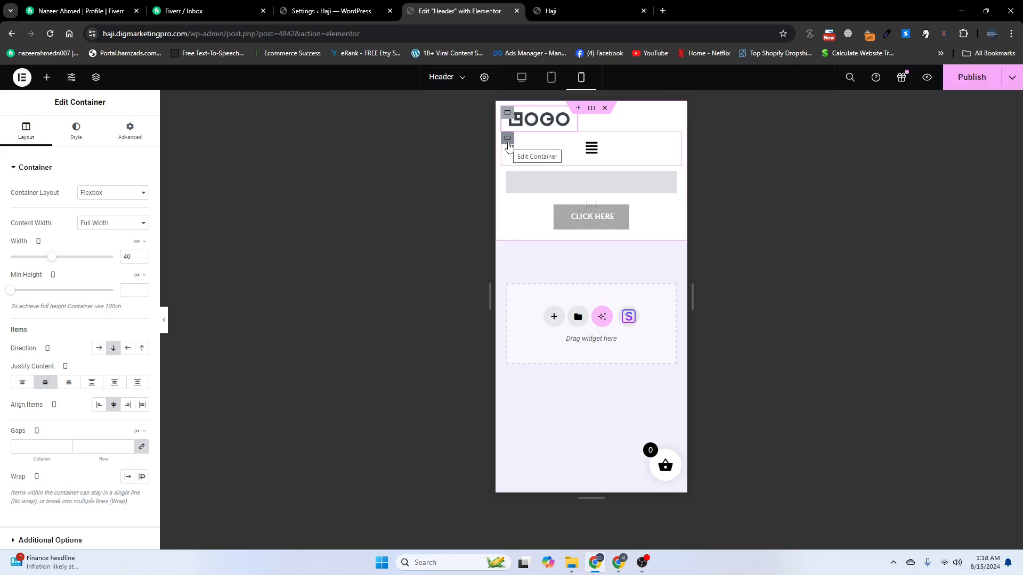
Replace the Nav Menu's mobile menu icon with the Font Awesome Bars icon
click(509, 145)
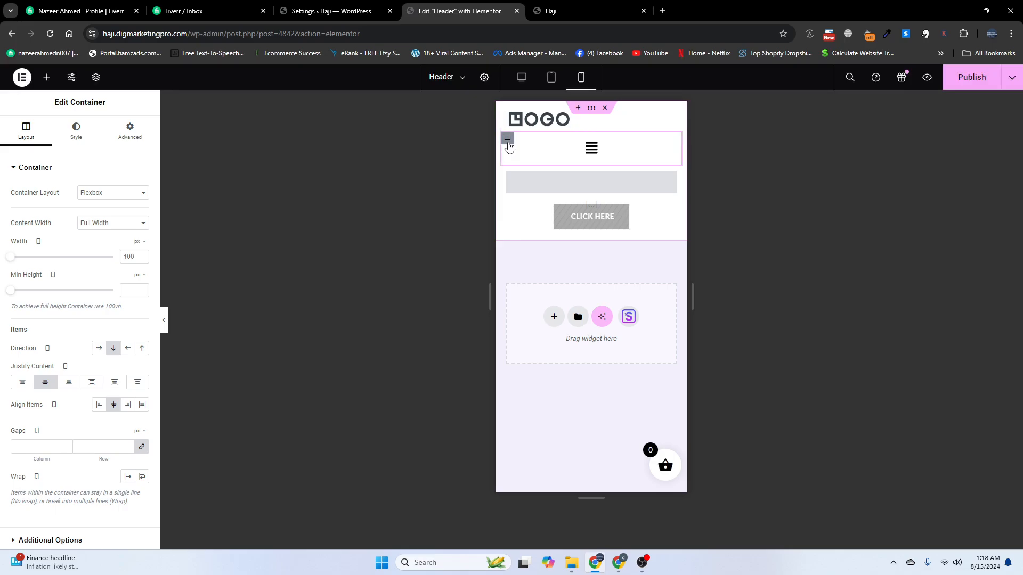
click(591, 149)
click(590, 155)
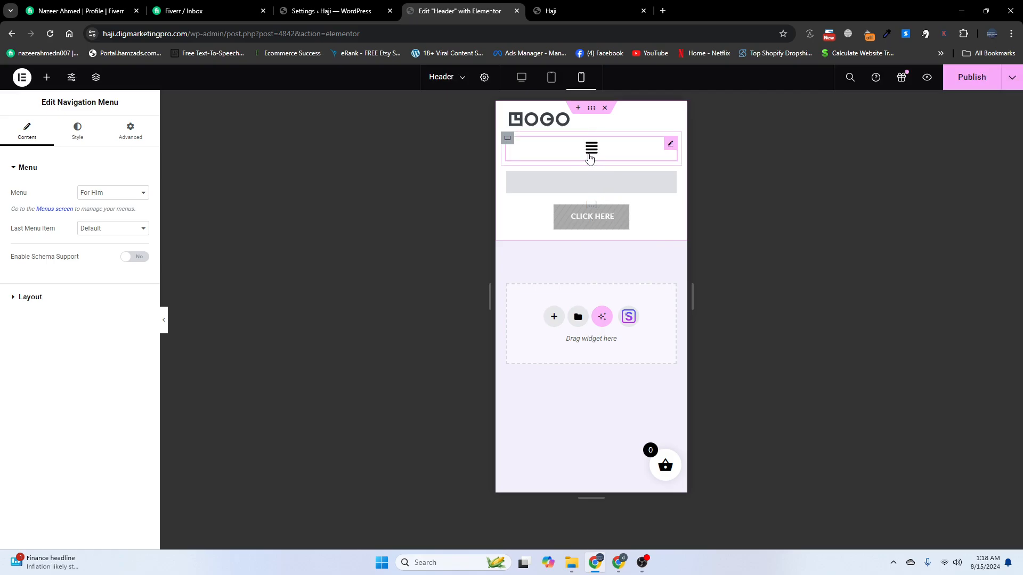
click(30, 302)
click(40, 536)
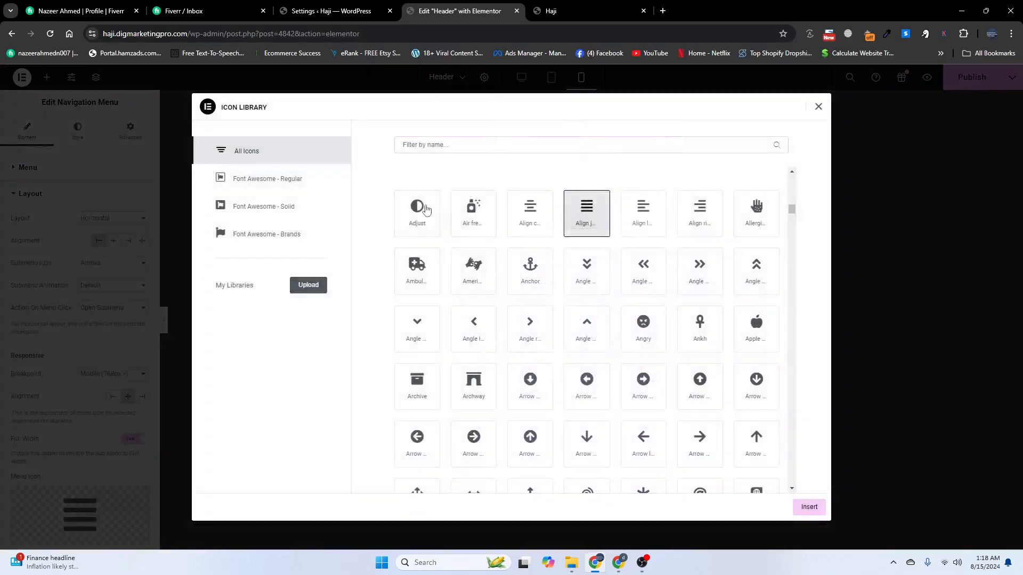
text(bar)
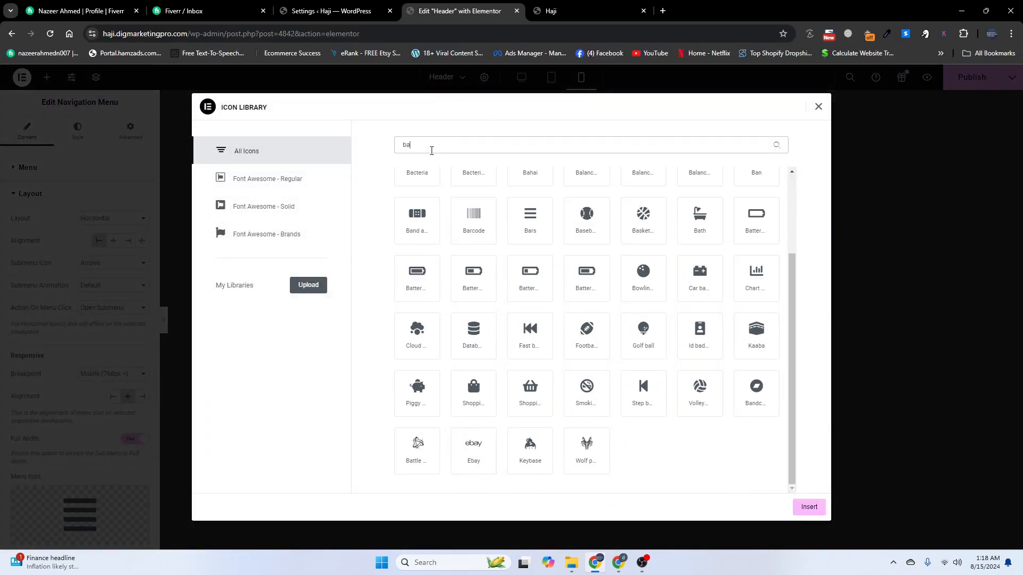
click(528, 215)
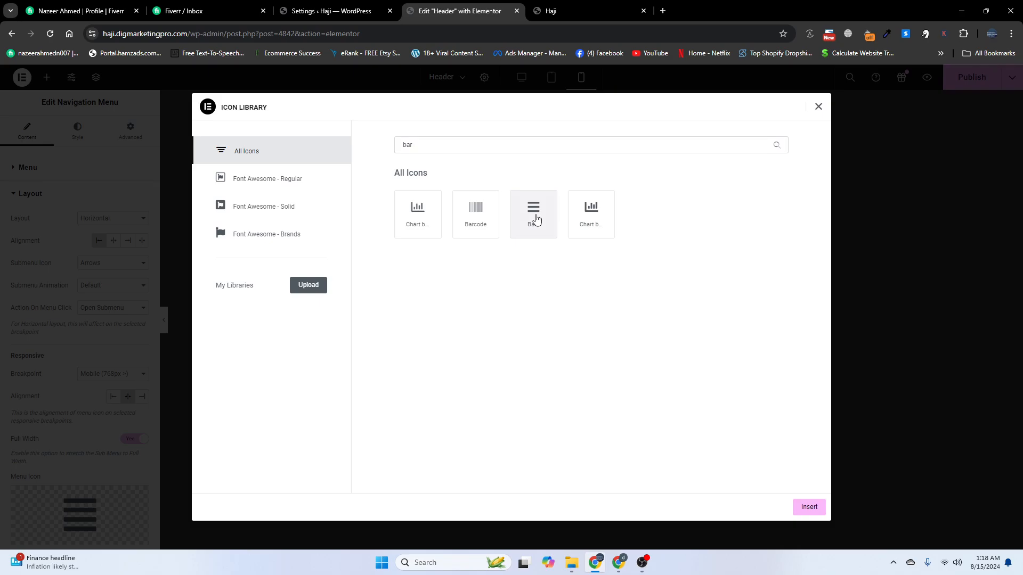
click(808, 506)
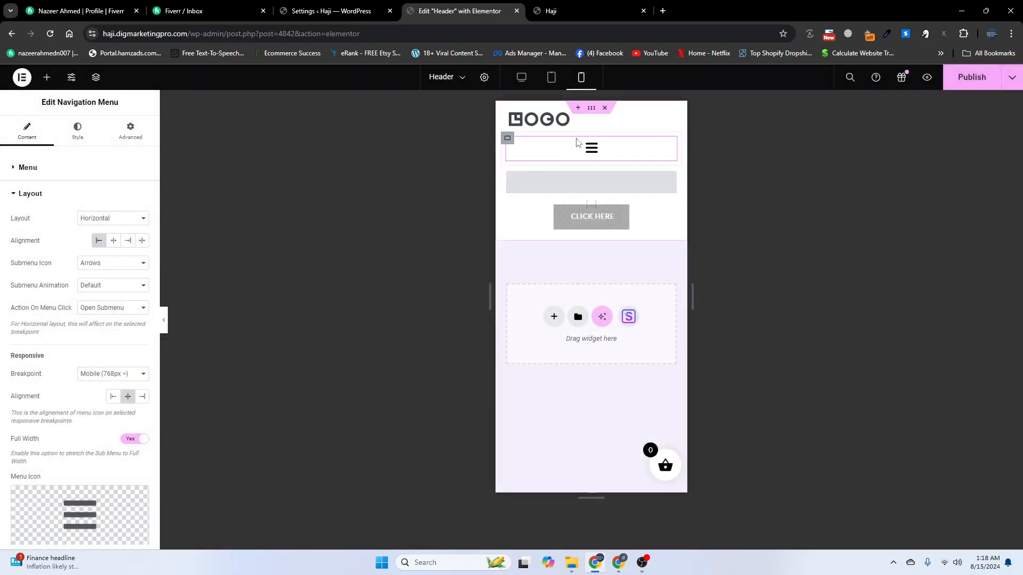
click(508, 139)
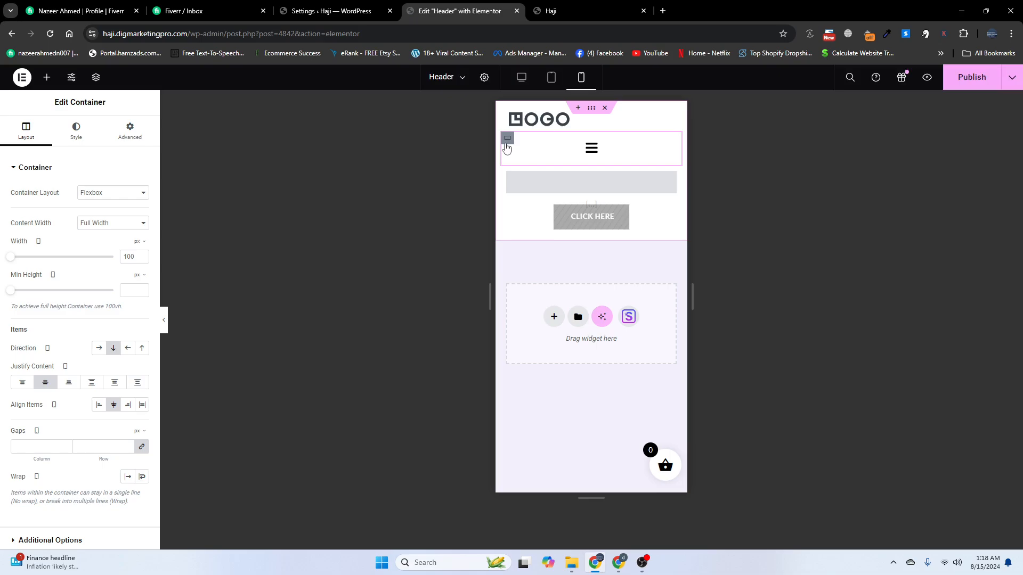
Set the menu container width to 25 vw
click(138, 242)
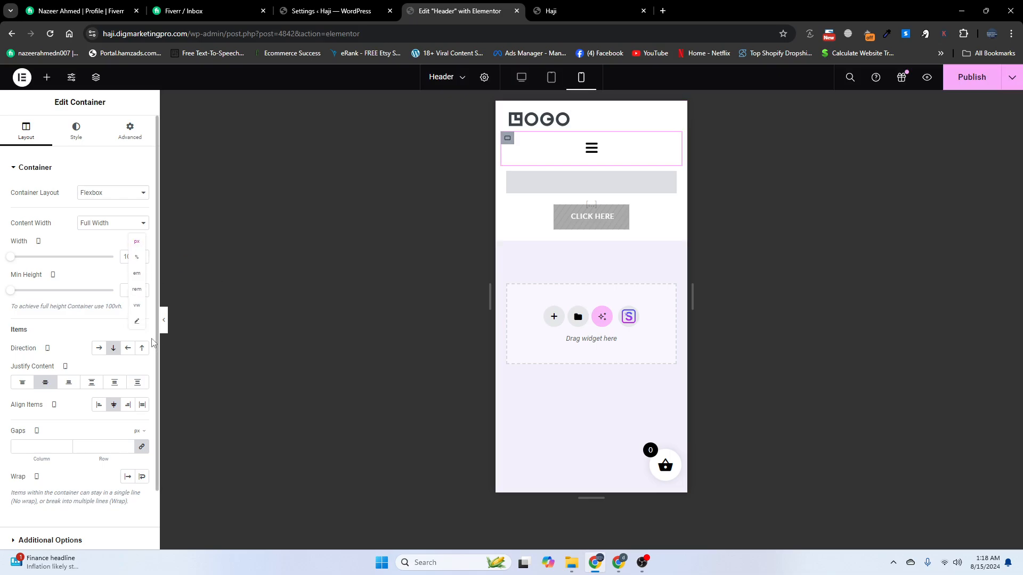
click(136, 303)
drag(110, 259, 34, 258)
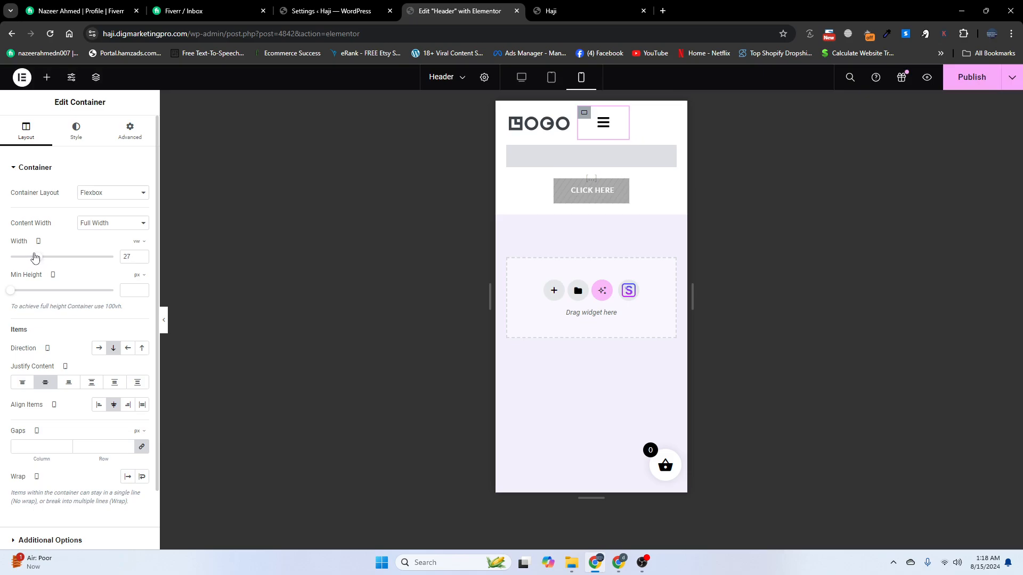
click(142, 260)
Set the grey cart container width to 20 vw
click(508, 155)
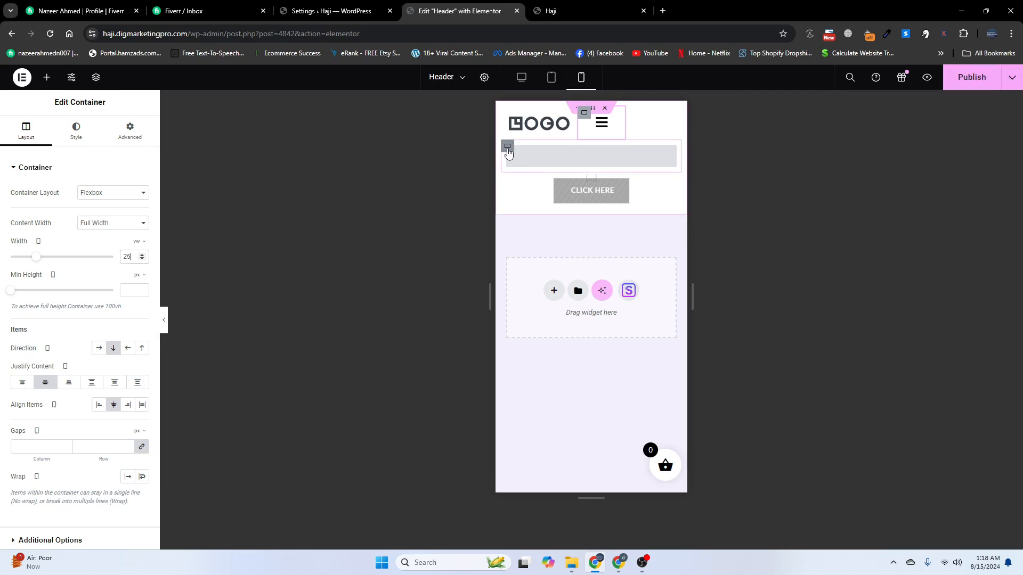
click(139, 241)
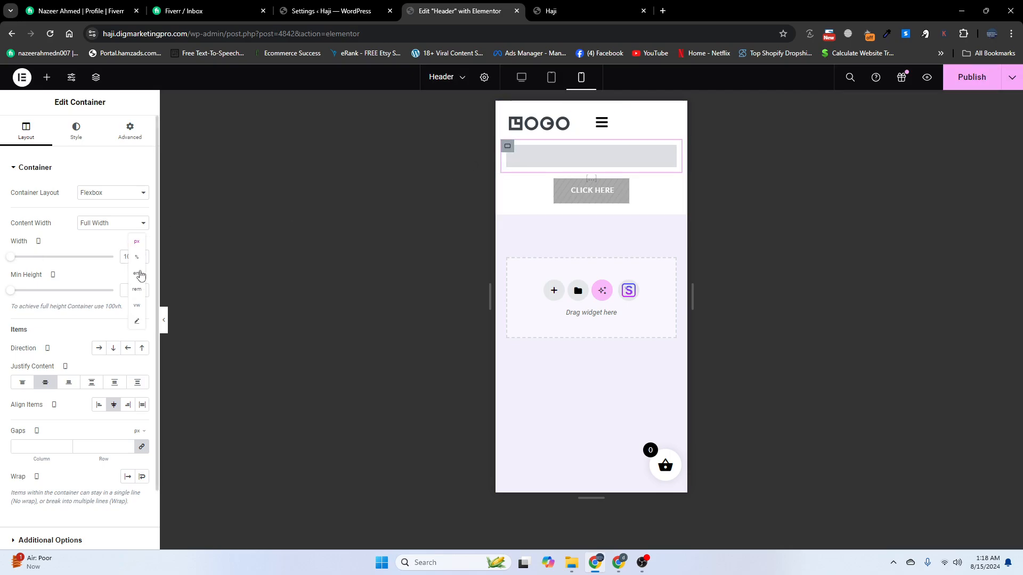
click(139, 309)
drag(113, 257, 36, 256)
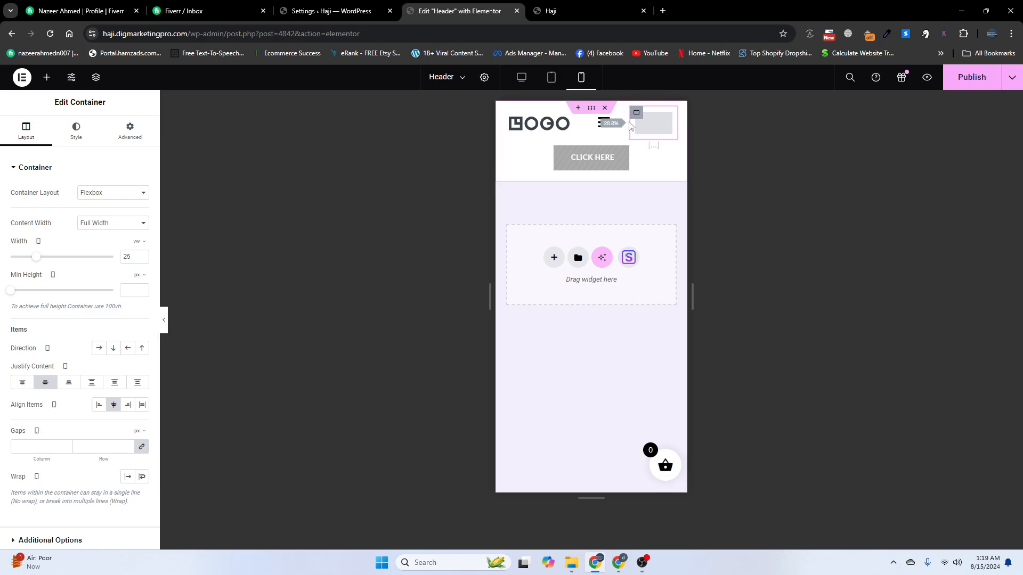
Fine-tune header container widths, with the menu container near 31 vw and one at 40 vw
drag(629, 126, 631, 127)
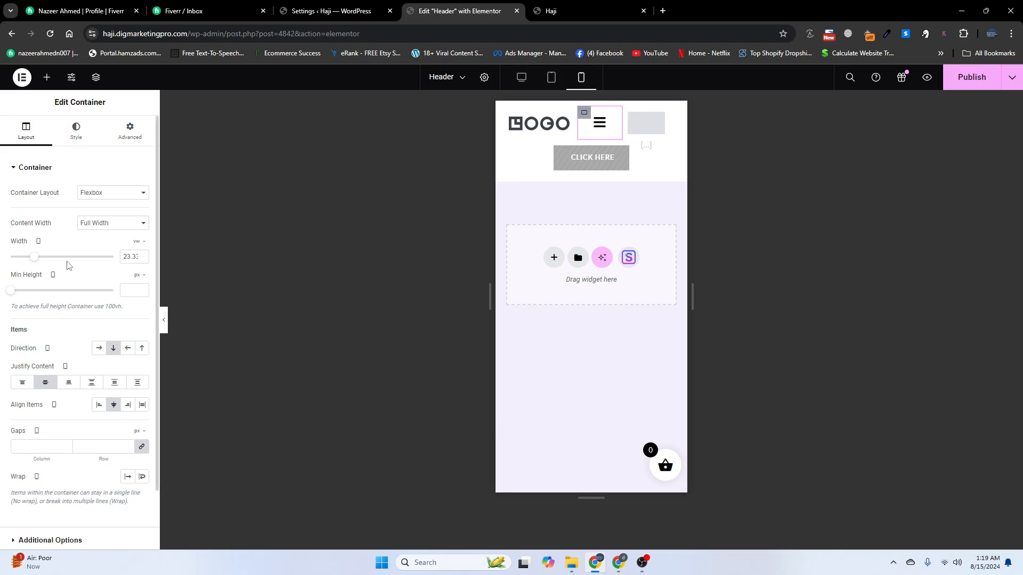
drag(37, 260, 44, 260)
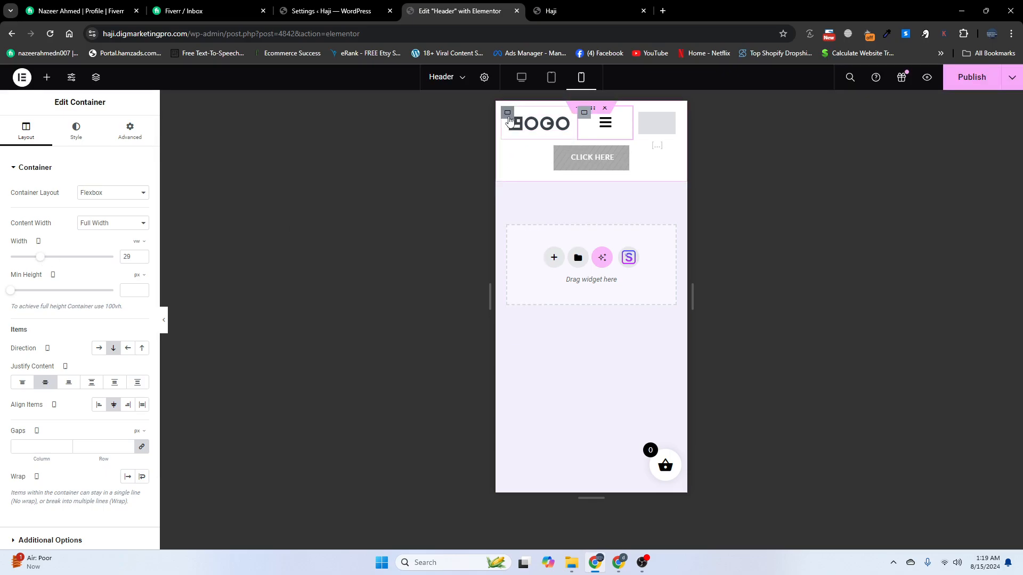
mouse_move(41, 256)
mouse_down()
mouse_move(58, 262)
mouse_move(35, 260)
mouse_up()
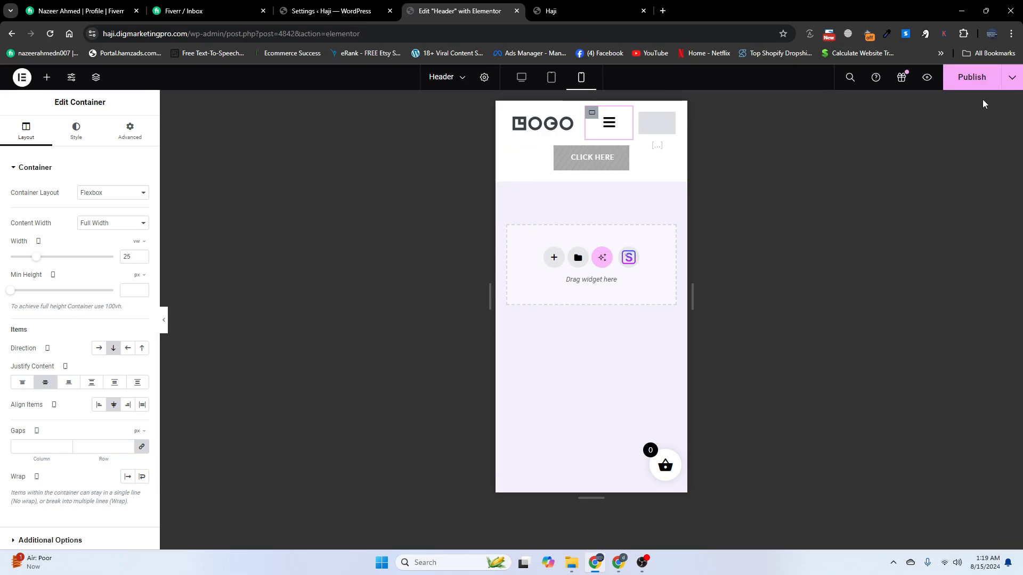
Publish the header and reload the live site to see the changes
click(970, 85)
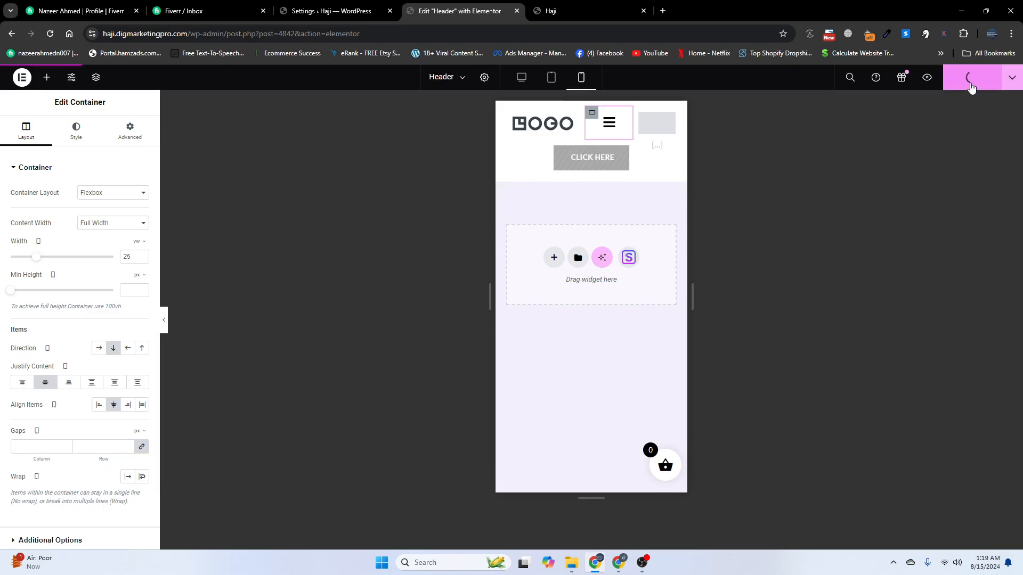
click(561, 6)
click(50, 34)
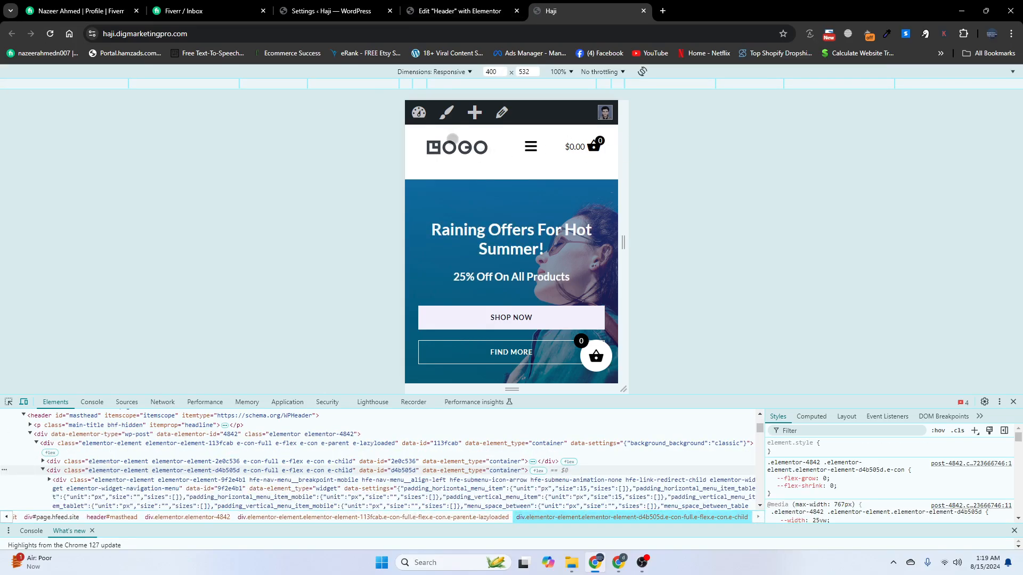
Set the mobile logo container's Align Items to Start, then check the live header
click(447, 8)
click(520, 125)
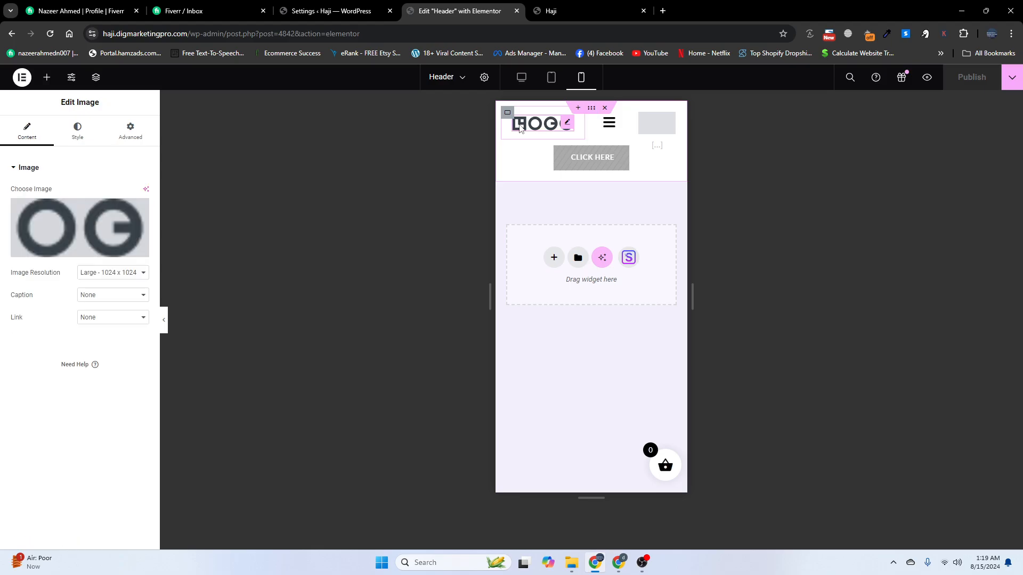
click(507, 113)
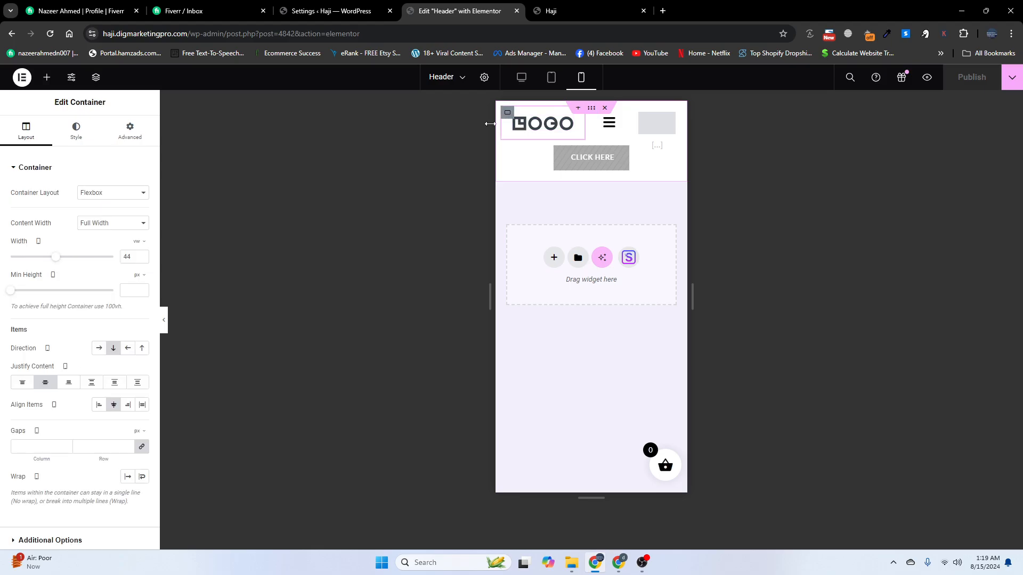
click(102, 406)
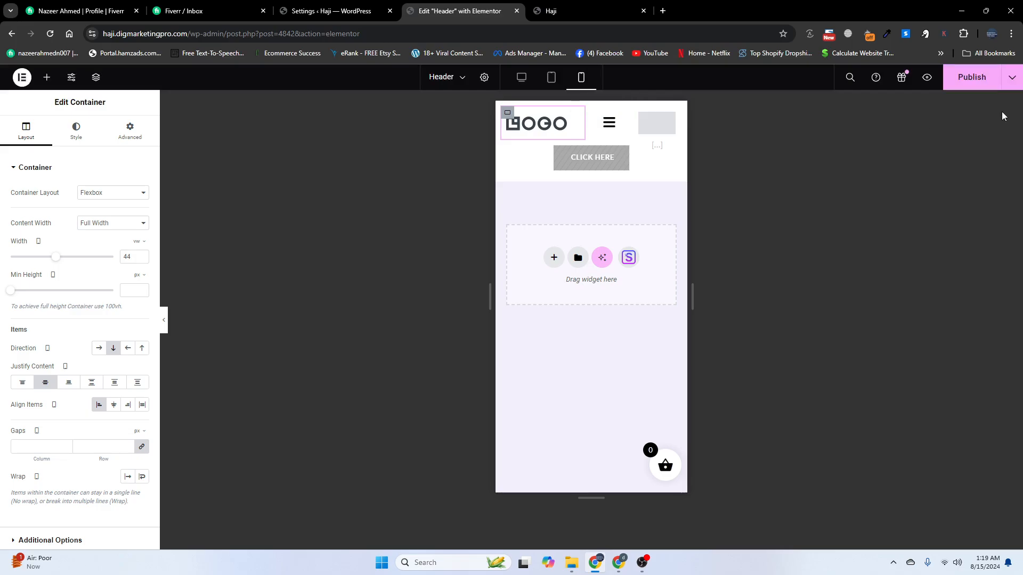
click(554, 10)
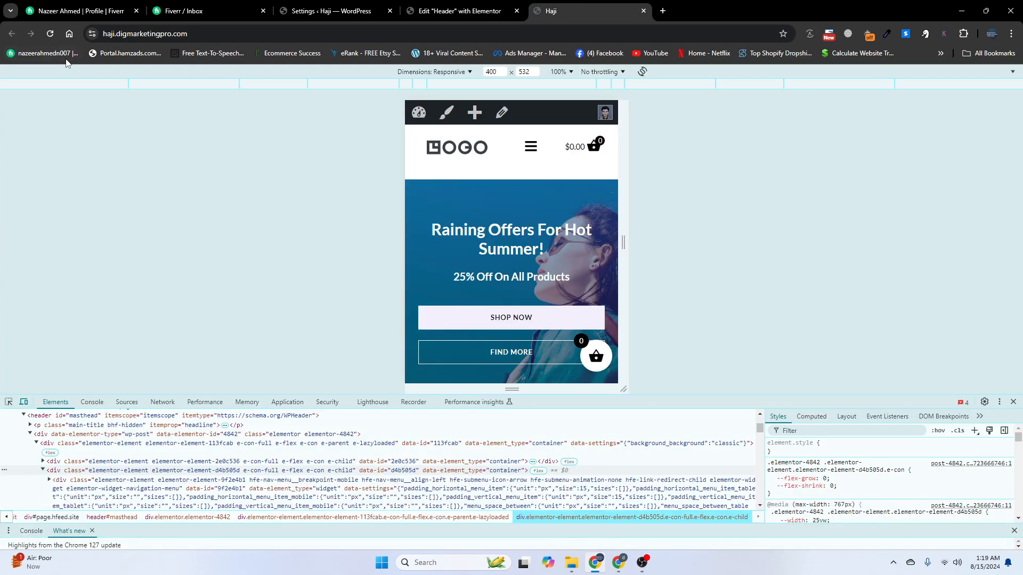